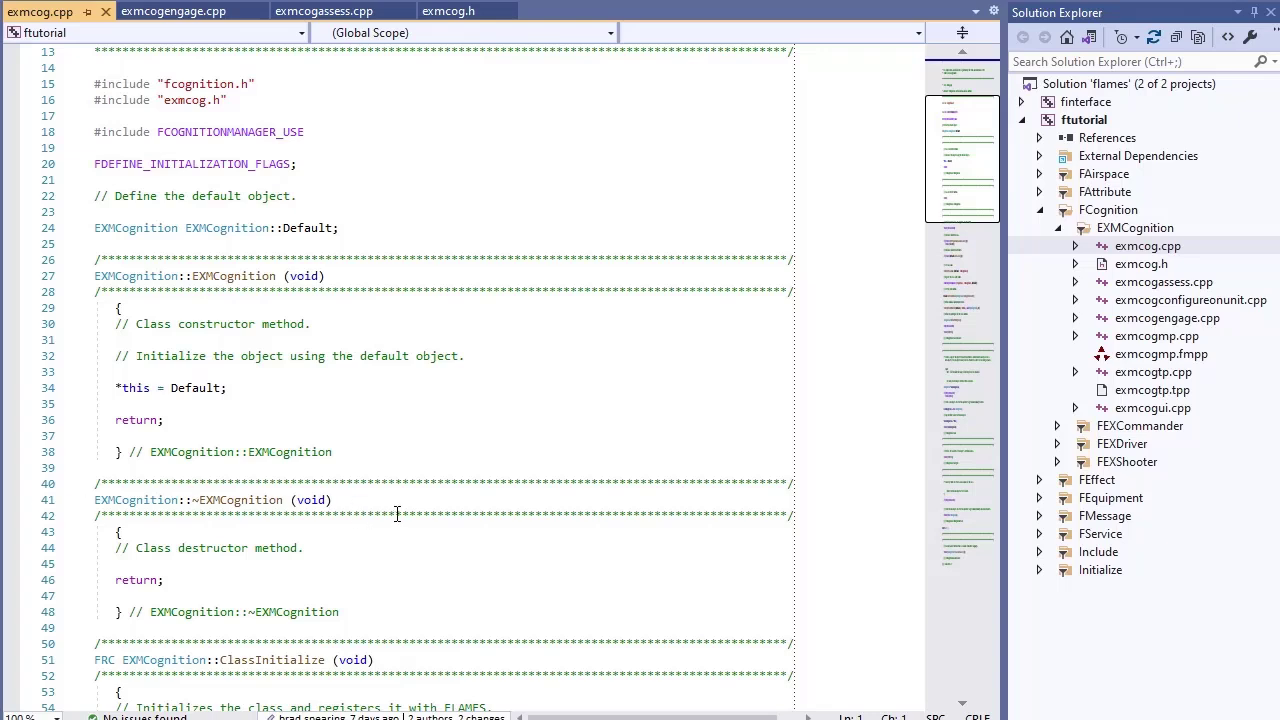
Review exmcog.cpp and exmcogassess.cpp, then open exmcogengage.cpp at EXMCognition::Engage on line 20
{"action": "scroll", "coordinate": [397, 514], "scroll_direction": "down", "scroll_amount": 8}
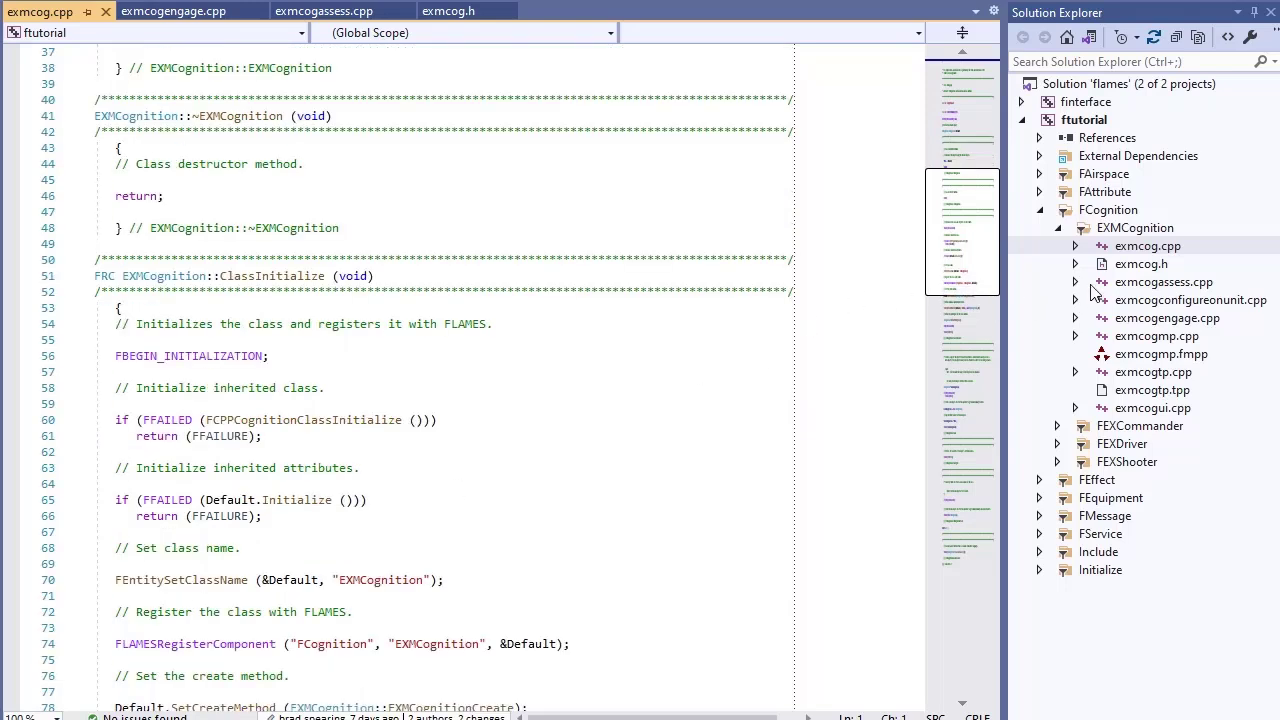
{"action": "left_click", "coordinate": [1150, 283]}
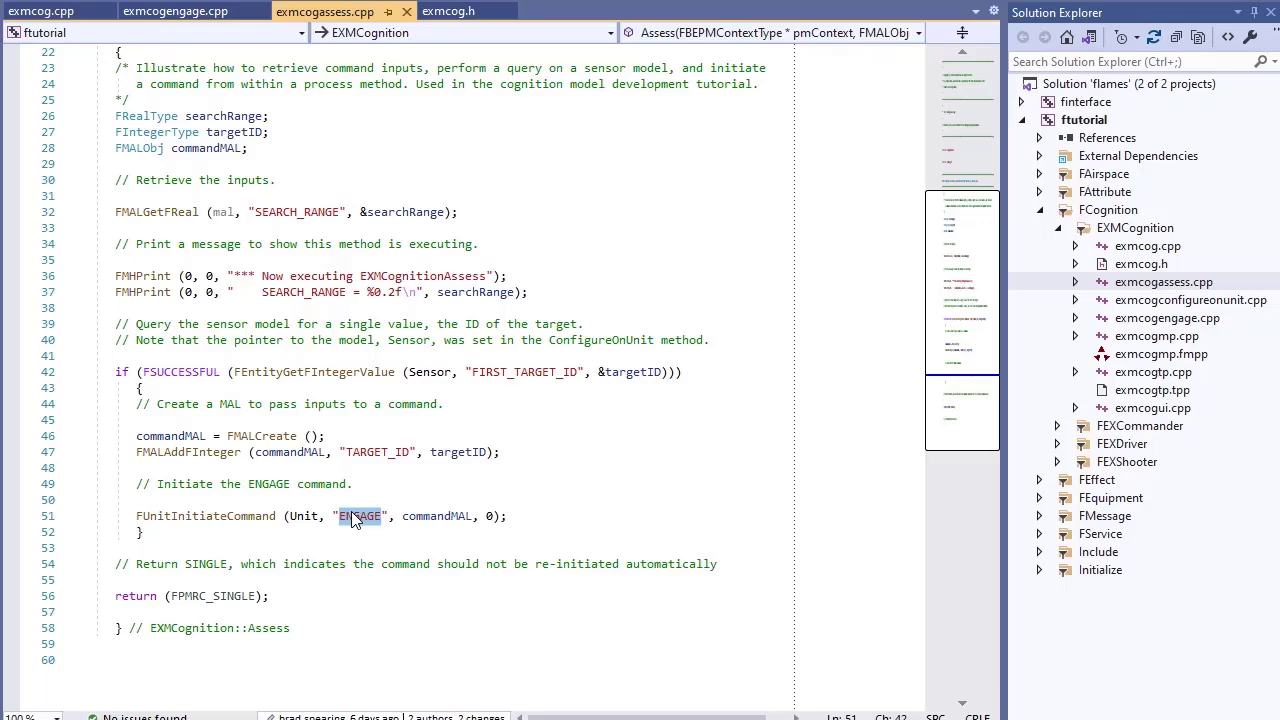
{"action": "left_click", "coordinate": [1148, 326]}
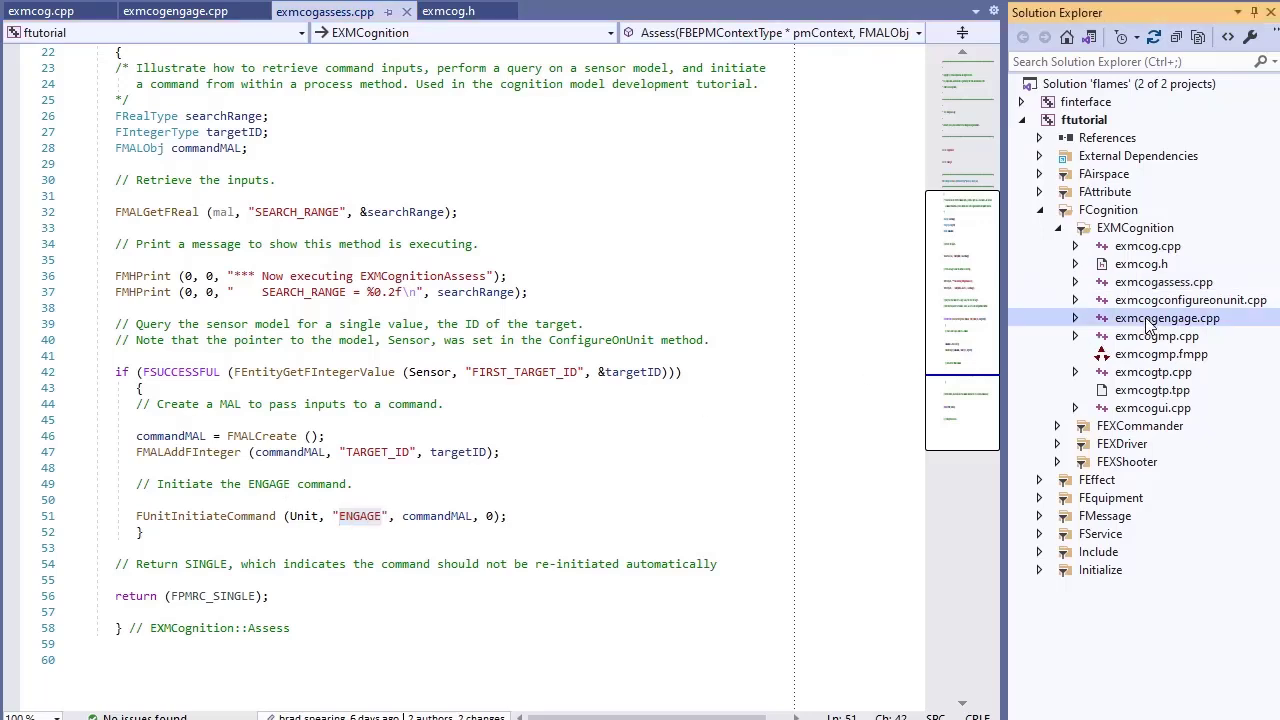
{"action": "double_click", "coordinate": [190, 356]}
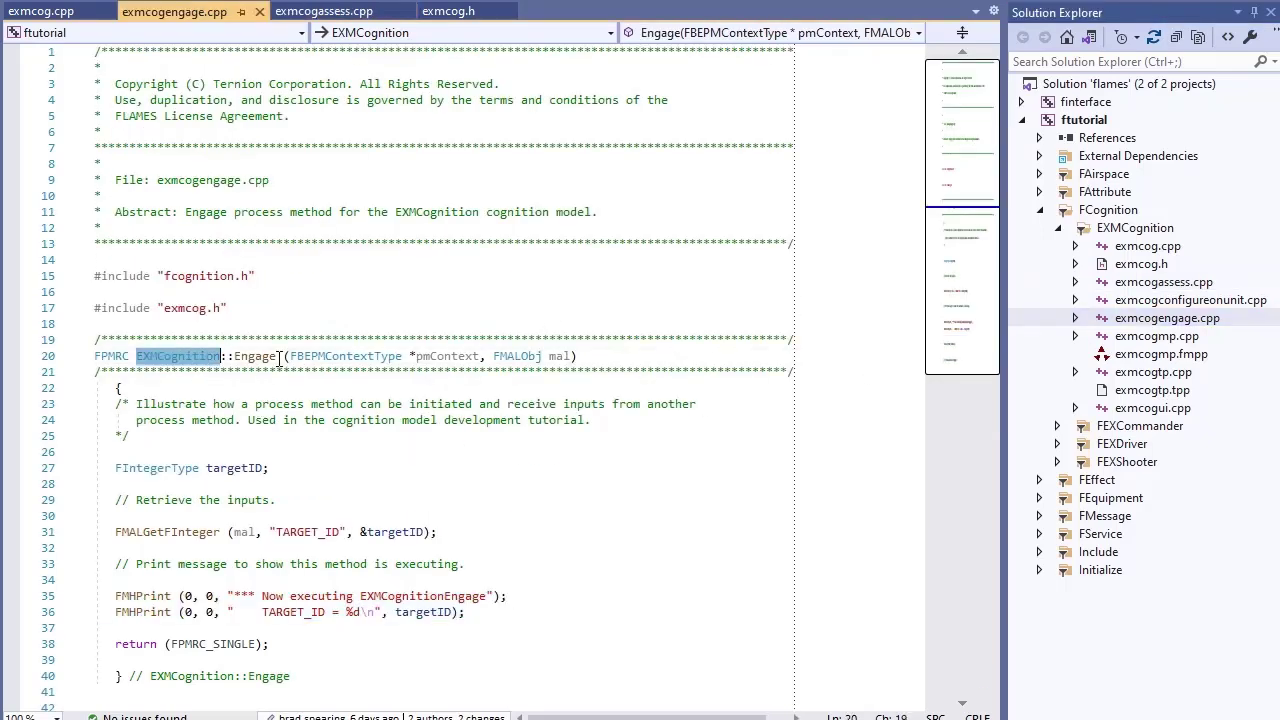
{"action": "left_click", "coordinate": [280, 360], "text": "shift"}
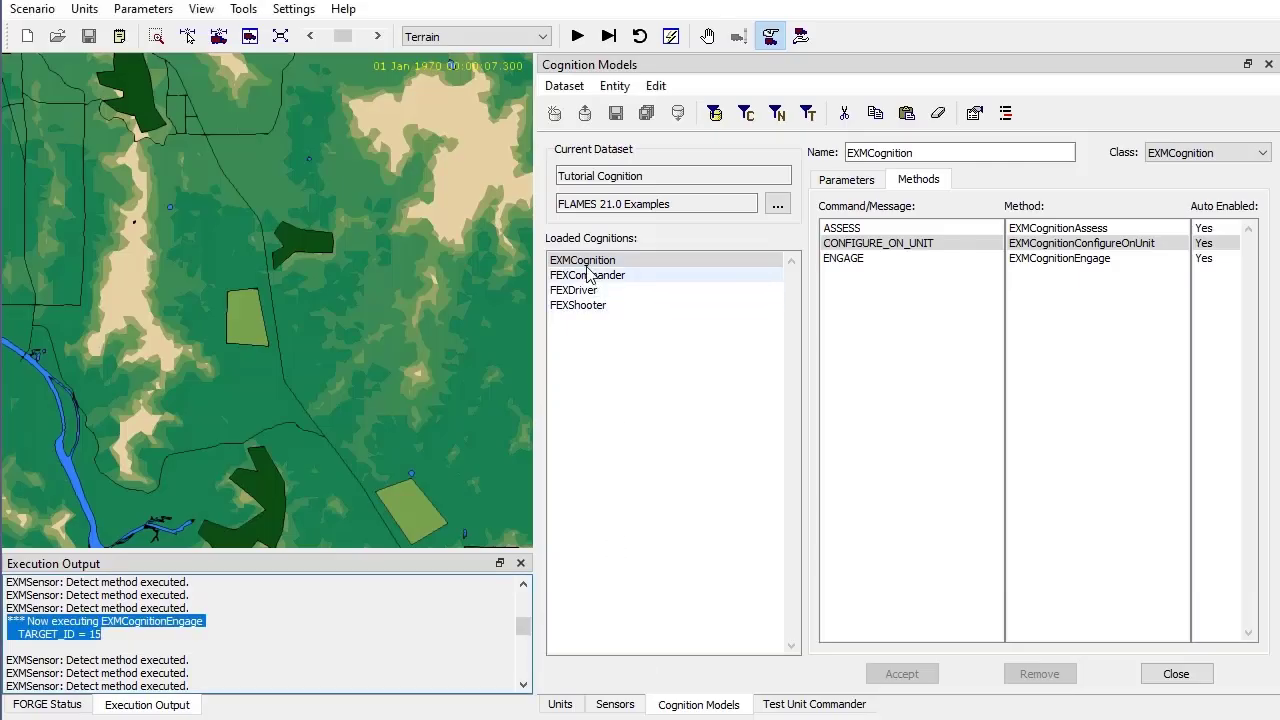
Select EXMCognition and view its ASSESS, CONFIGURE_ON_UNIT and ENGAGE command-to-method mappings
{"action": "left_click", "coordinate": [588, 262]}
{"action": "left_click", "coordinate": [846, 179]}
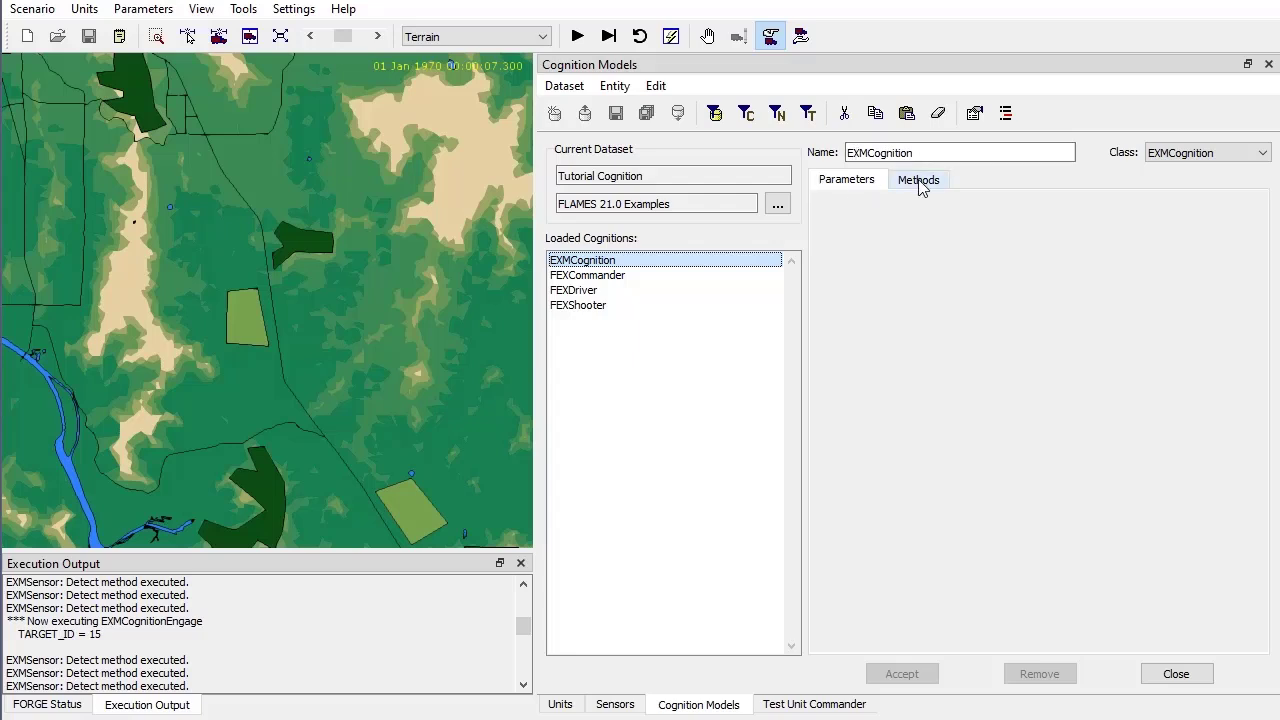
{"action": "left_click", "coordinate": [920, 183]}
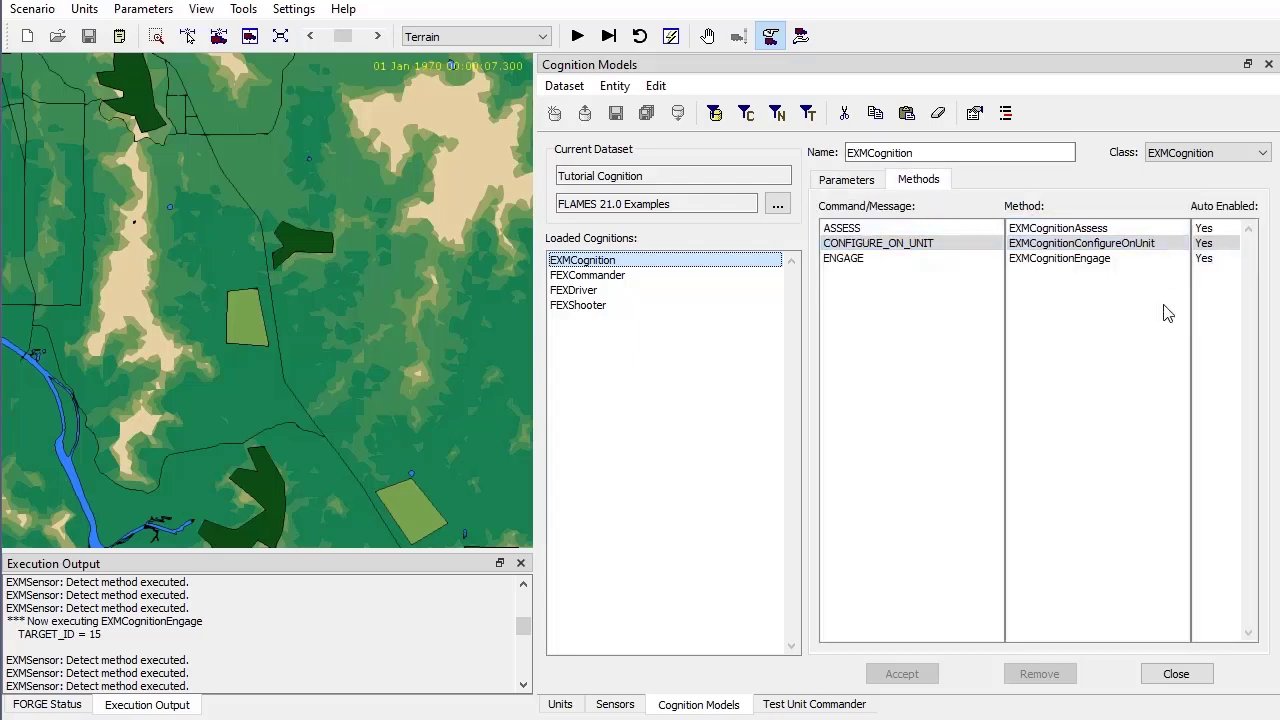
{"action": "left_click", "coordinate": [852, 230]}
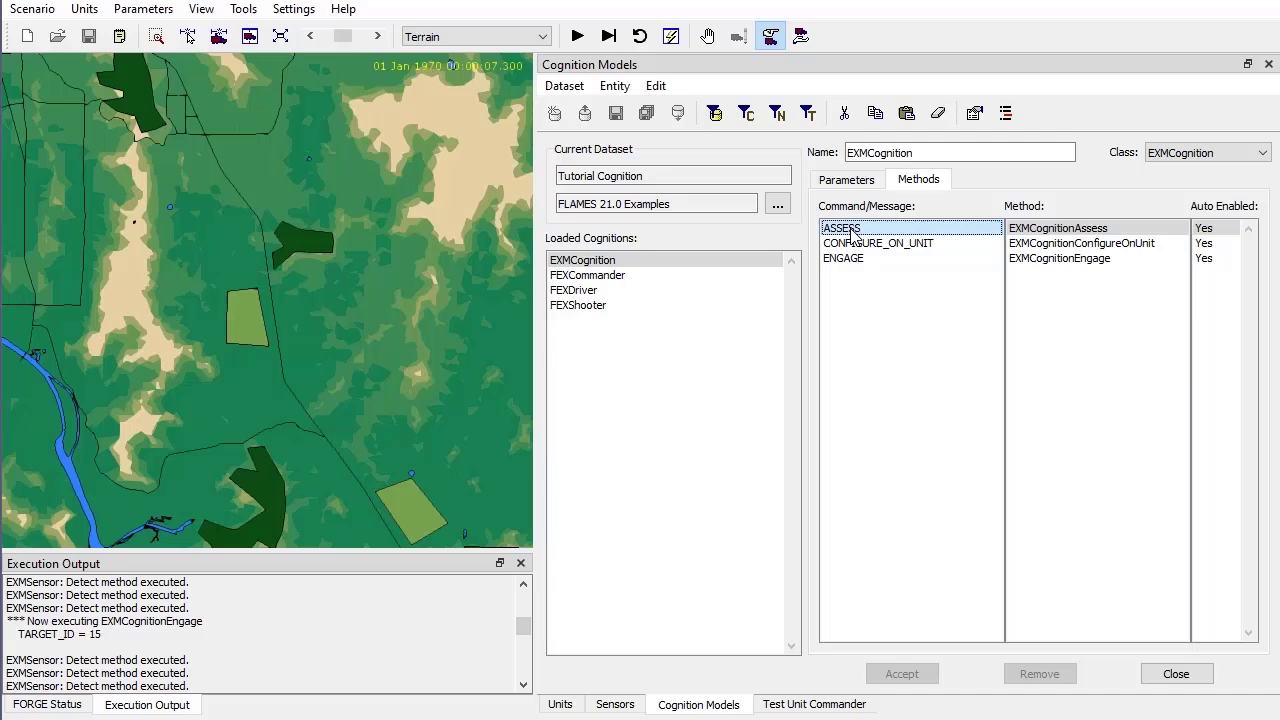
{"action": "left_click", "coordinate": [1066, 232]}
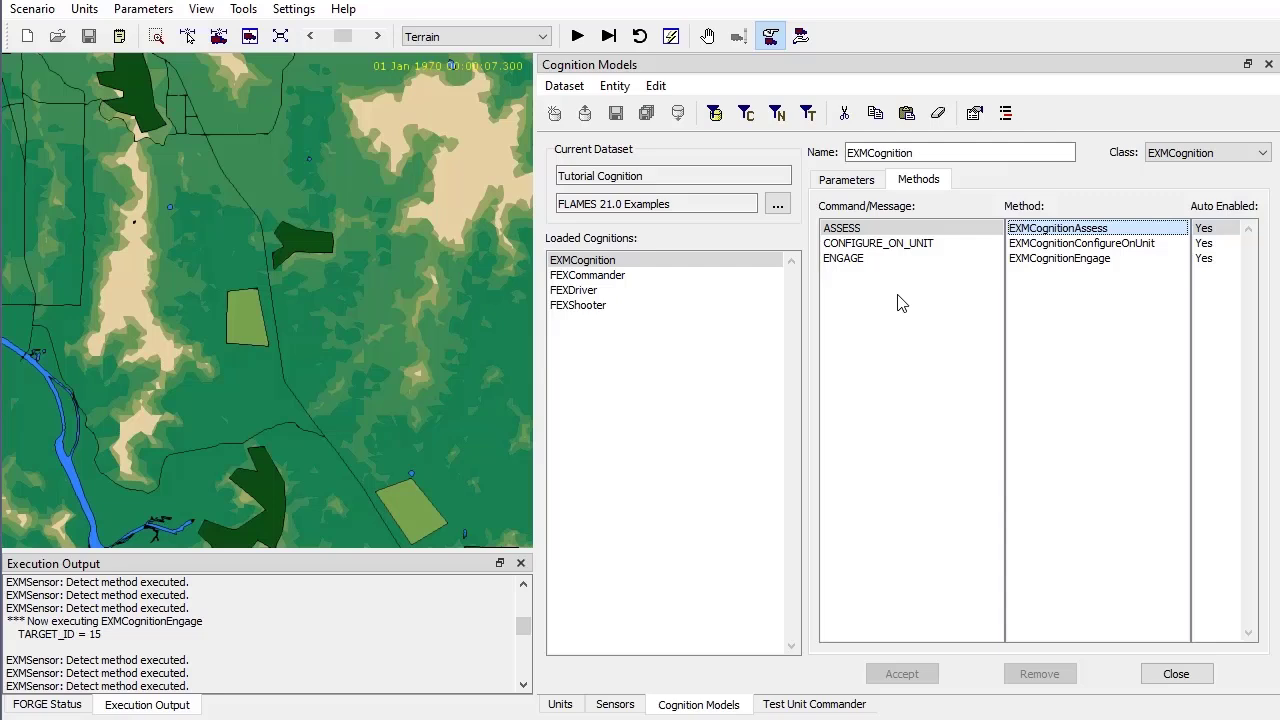
{"action": "left_click", "coordinate": [1046, 245]}
{"action": "left_click", "coordinate": [1044, 260]}
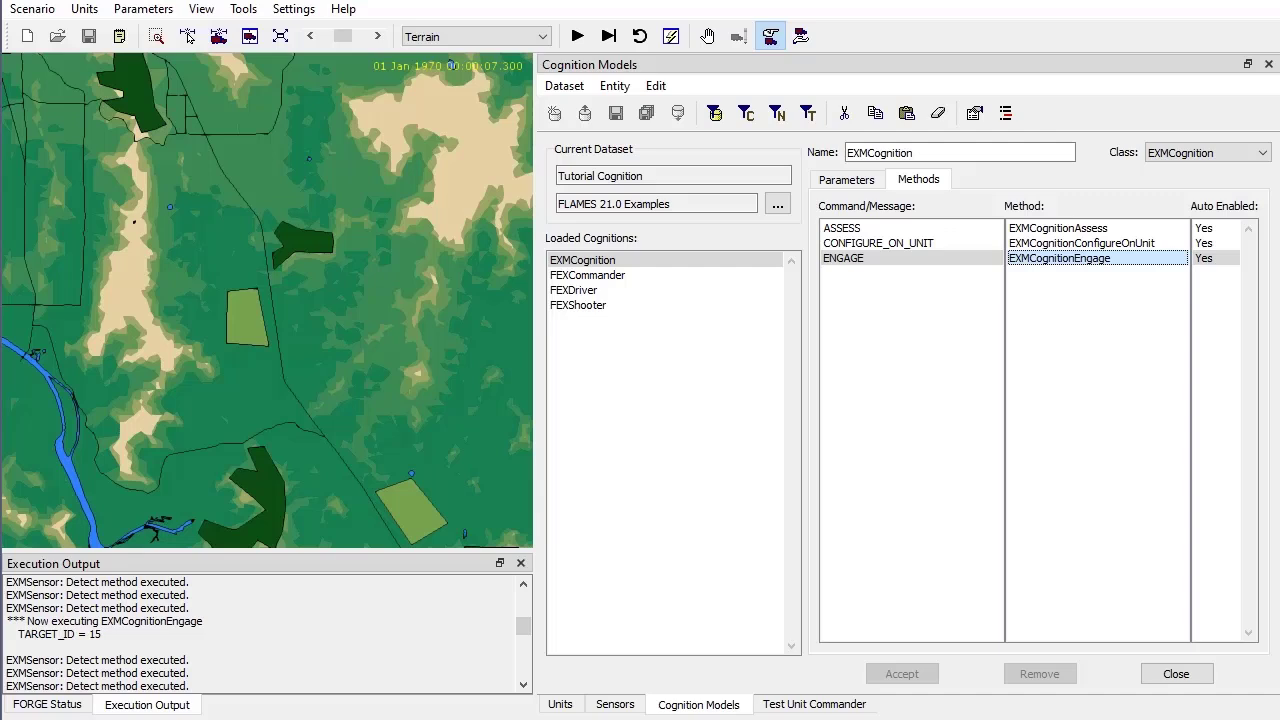
{"action": "key", "text": "alt+Tab"}
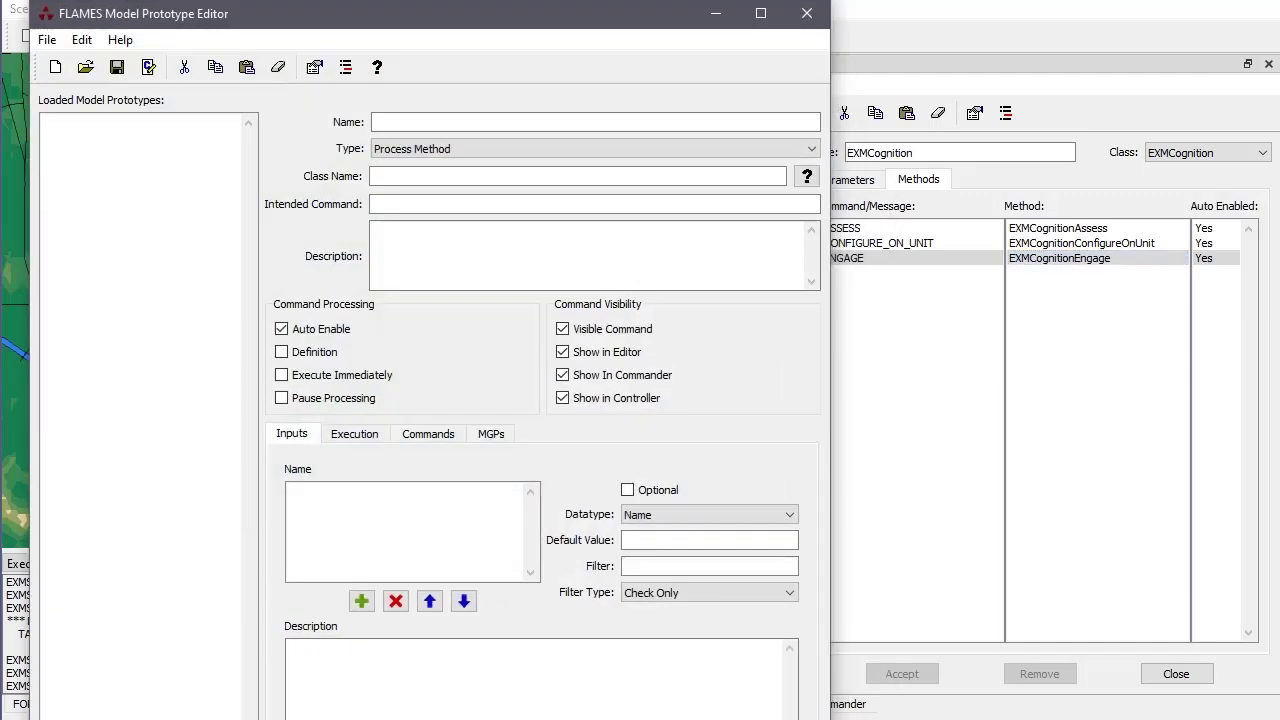
Load exmcogmp.fmpp from Tutorial > build > ftutorial > FCognition > EXMCognition
{"action": "left_click_drag", "start_coordinate": [643, 23], "coordinate": [616, 27]}
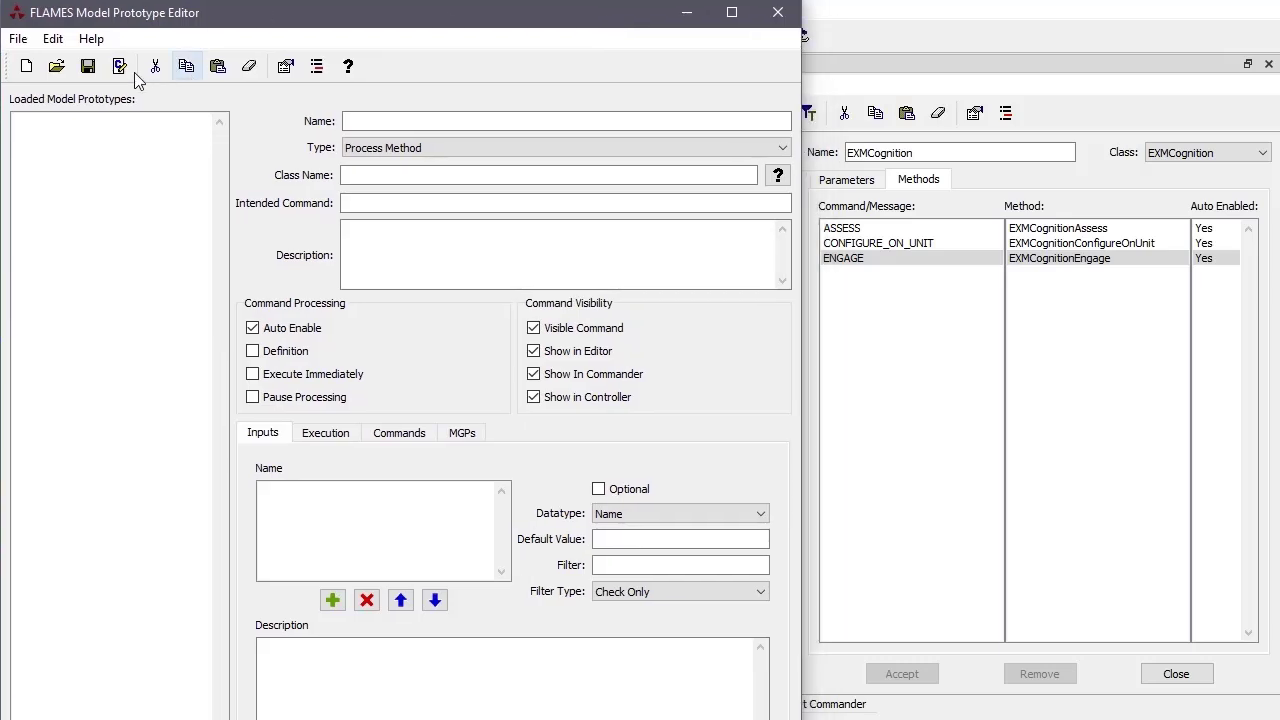
{"action": "left_click", "coordinate": [55, 68]}
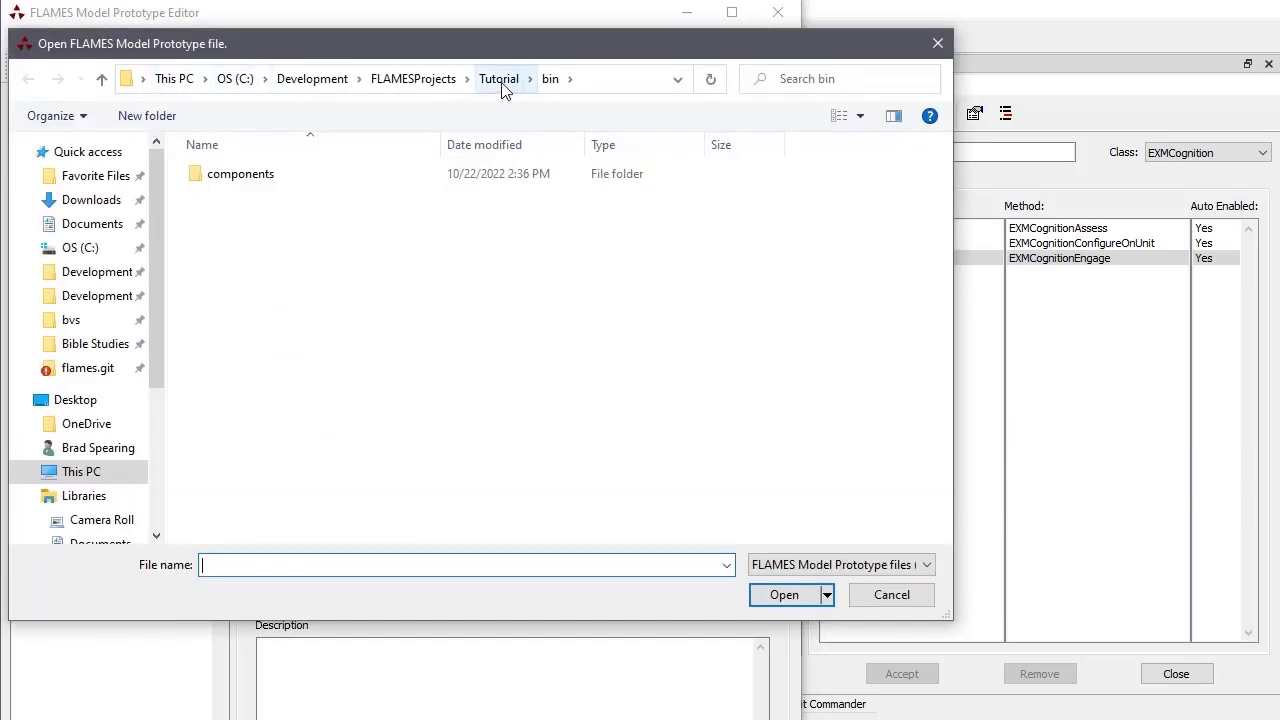
{"action": "left_click", "coordinate": [503, 86]}
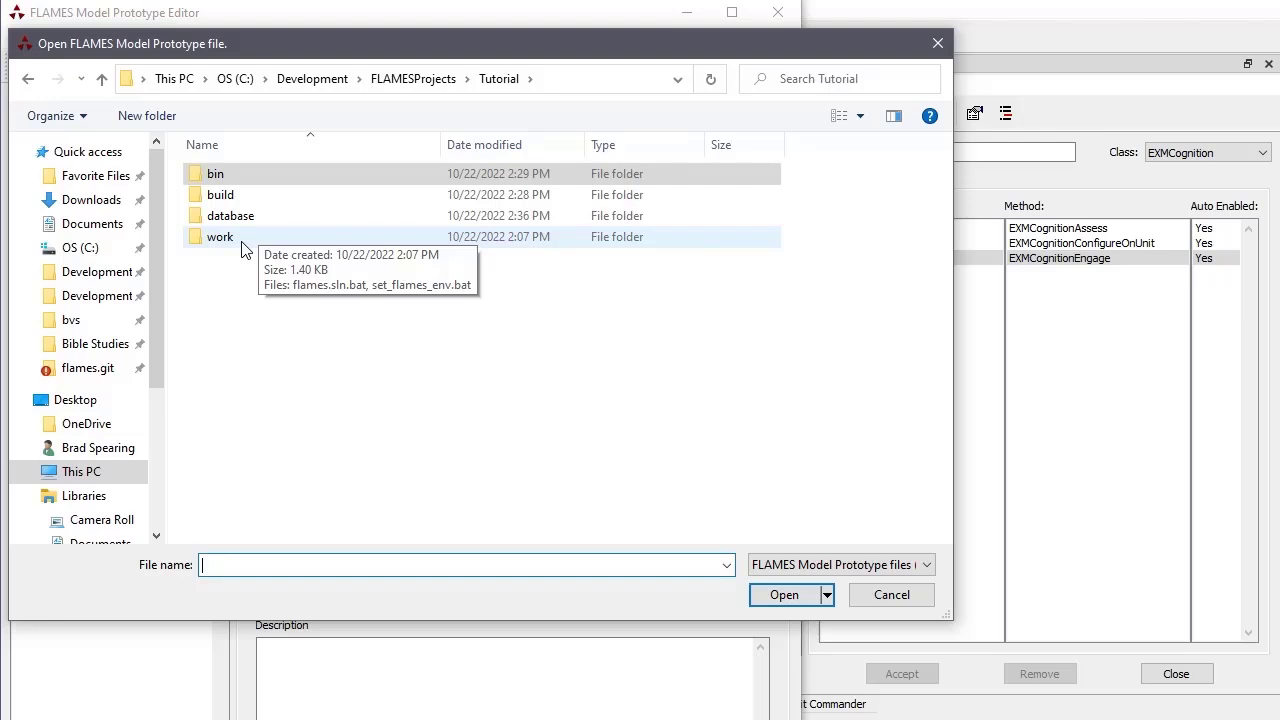
{"action": "double_click", "coordinate": [216, 195]}
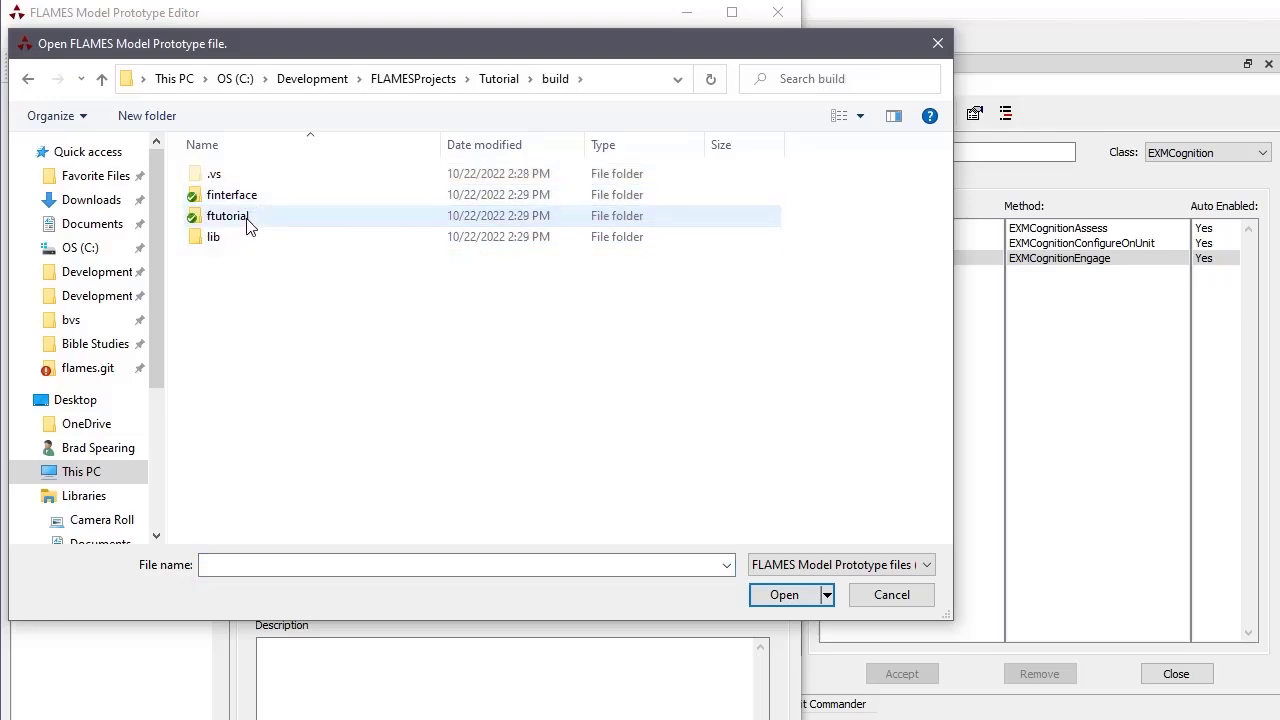
{"action": "double_click", "coordinate": [248, 216]}
{"action": "double_click", "coordinate": [250, 257]}
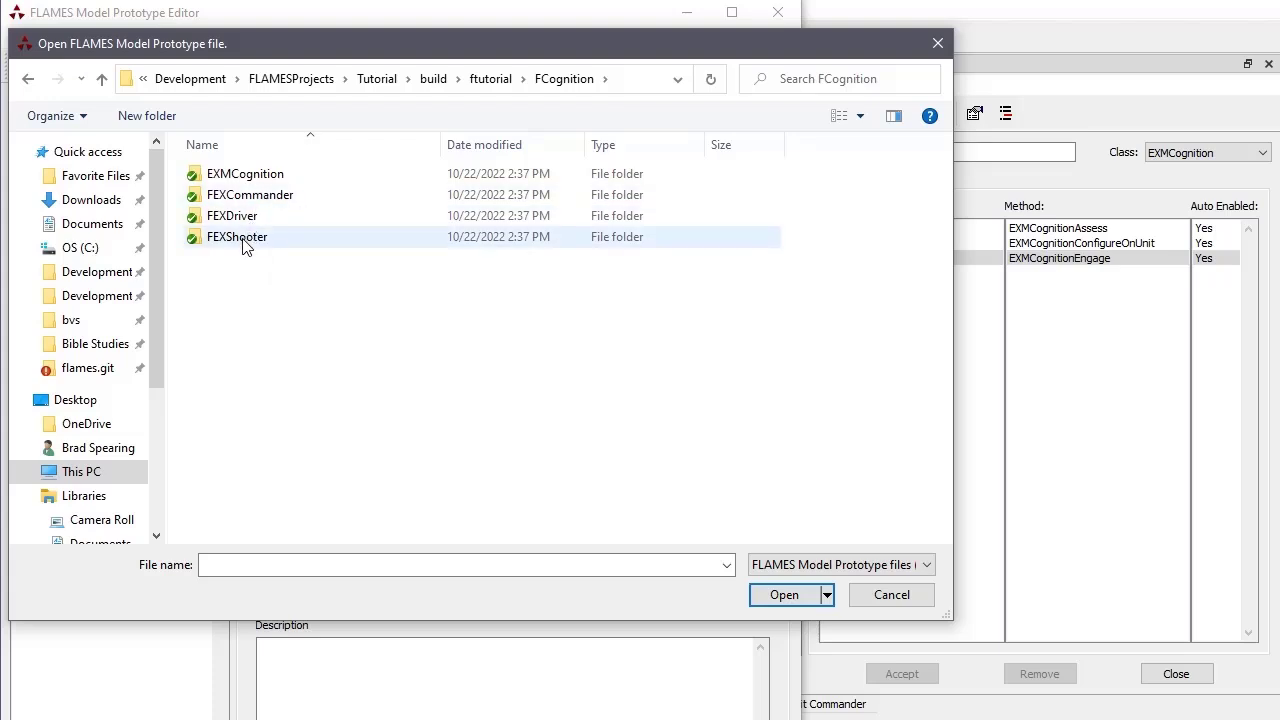
{"action": "double_click", "coordinate": [248, 176]}
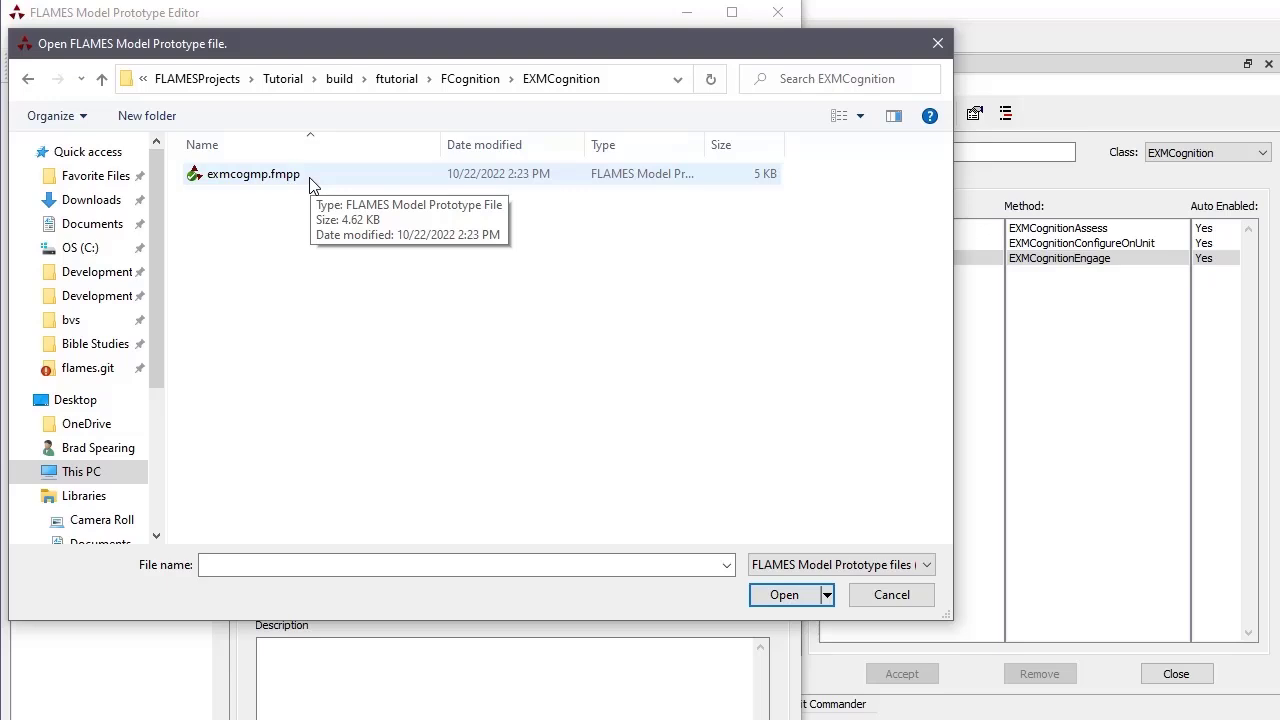
{"action": "double_click", "coordinate": [225, 176]}
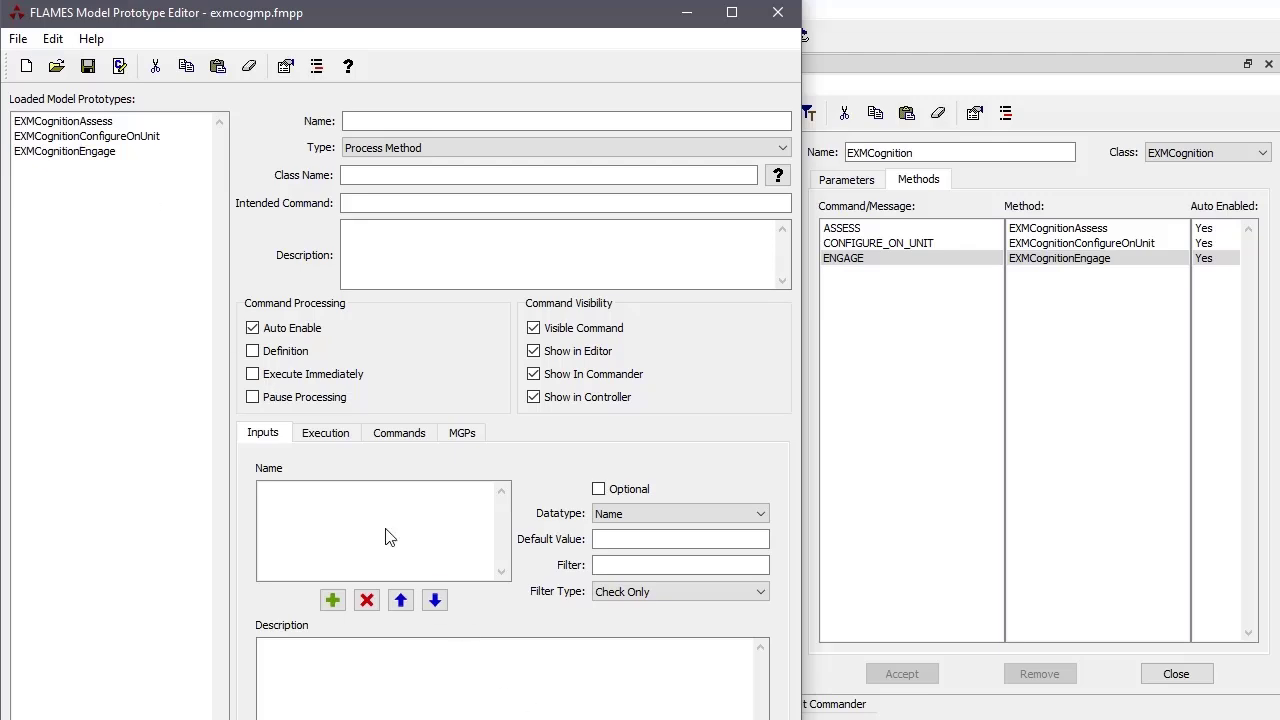
Check the File and Help menus, then view the Engage, ConfigureOnUnit and Assess prototypes
{"action": "left_click", "coordinate": [19, 40]}
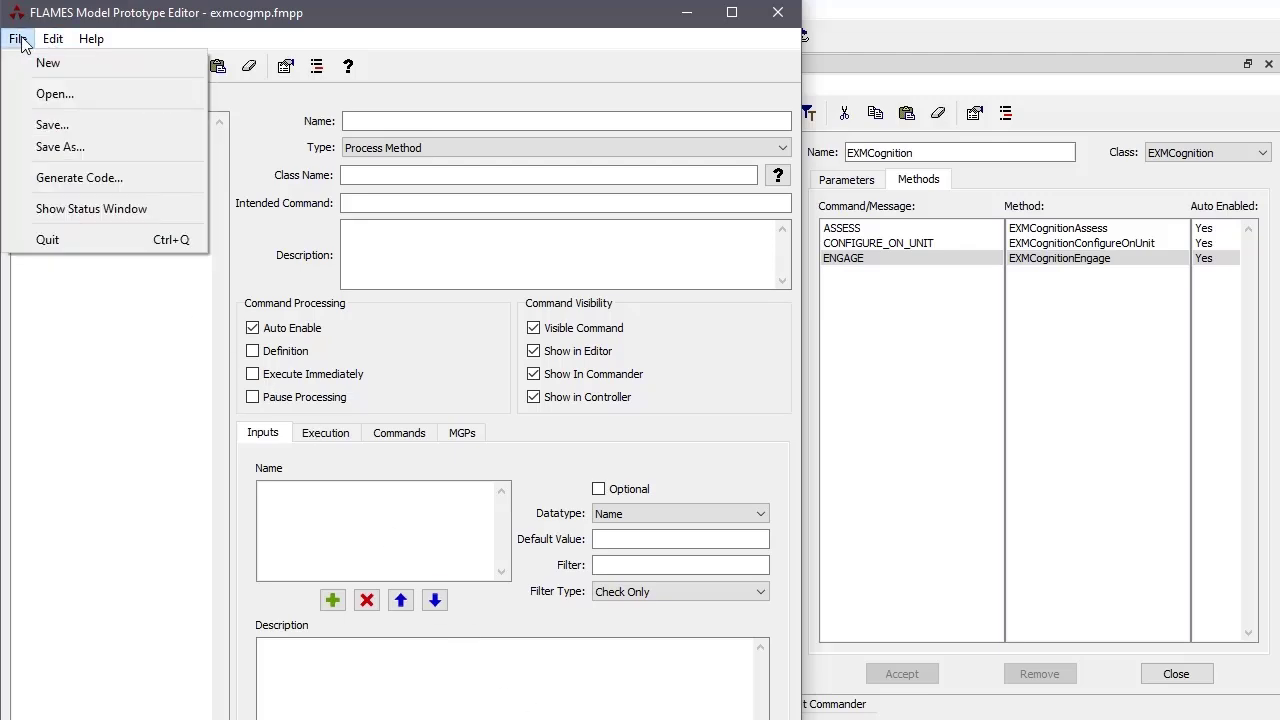
{"action": "left_click", "coordinate": [89, 190]}
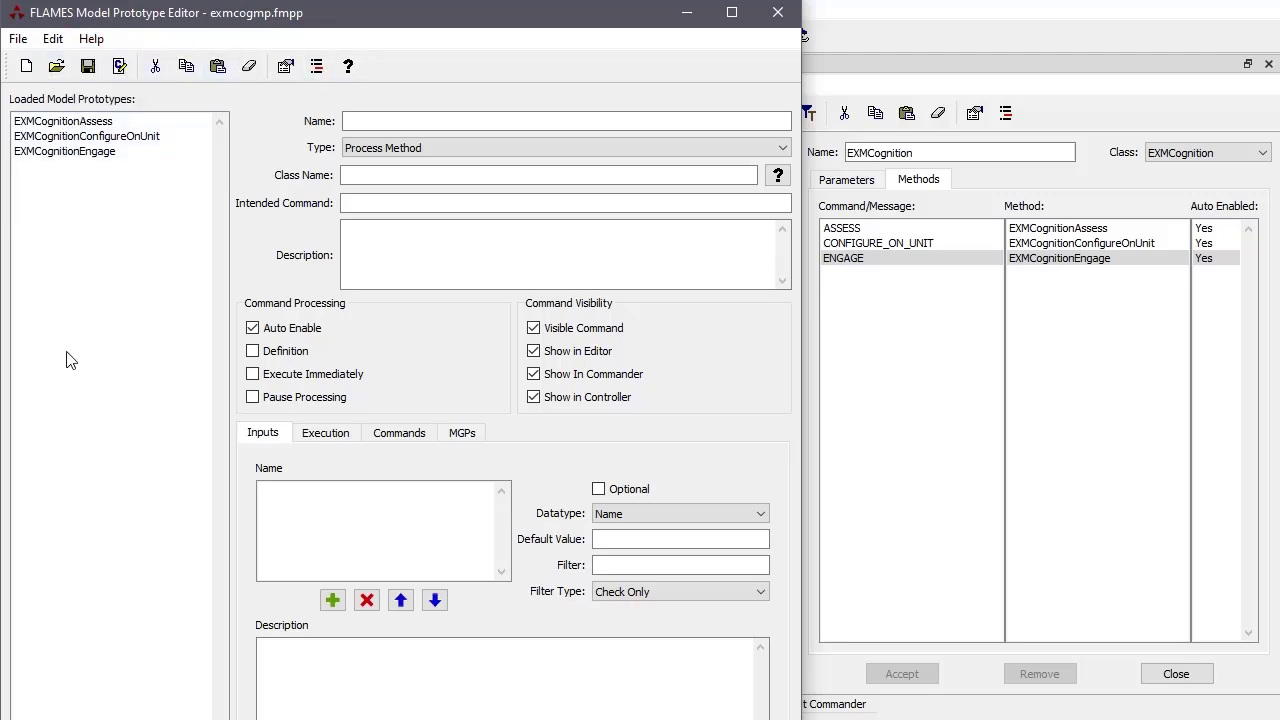
{"action": "left_click", "coordinate": [80, 153]}
{"action": "left_click", "coordinate": [84, 137]}
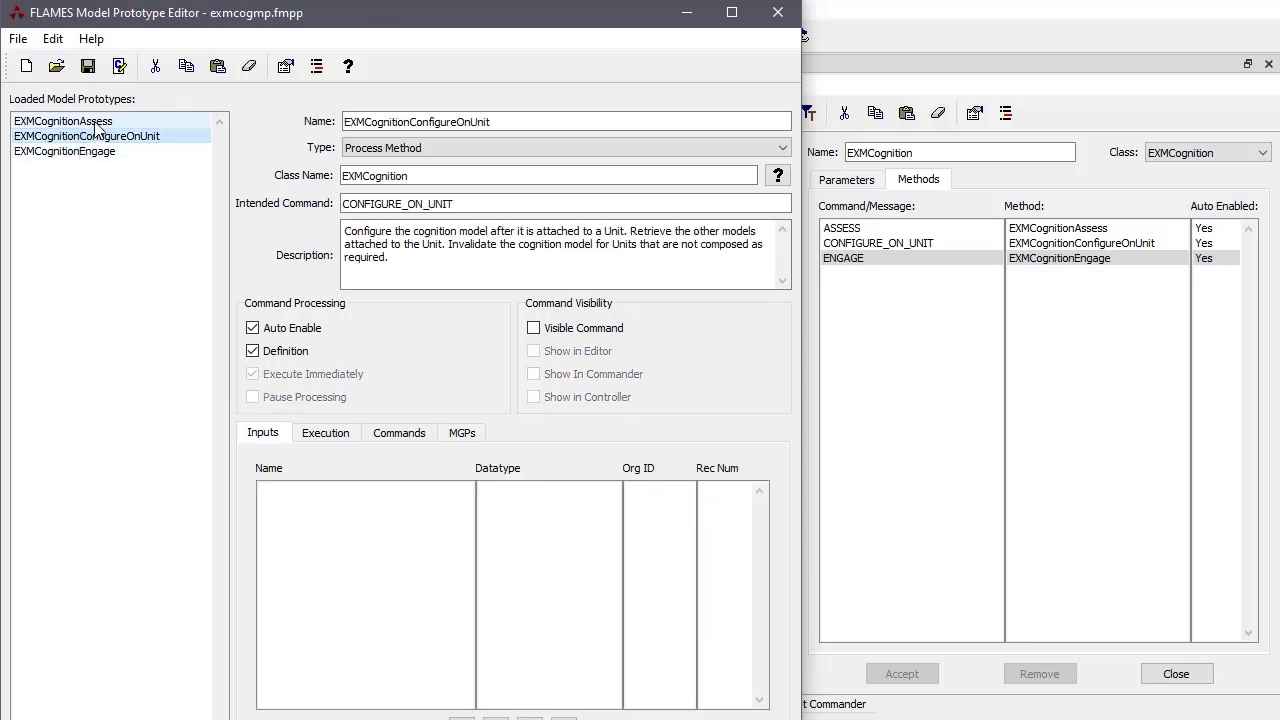
{"action": "left_click", "coordinate": [97, 121]}
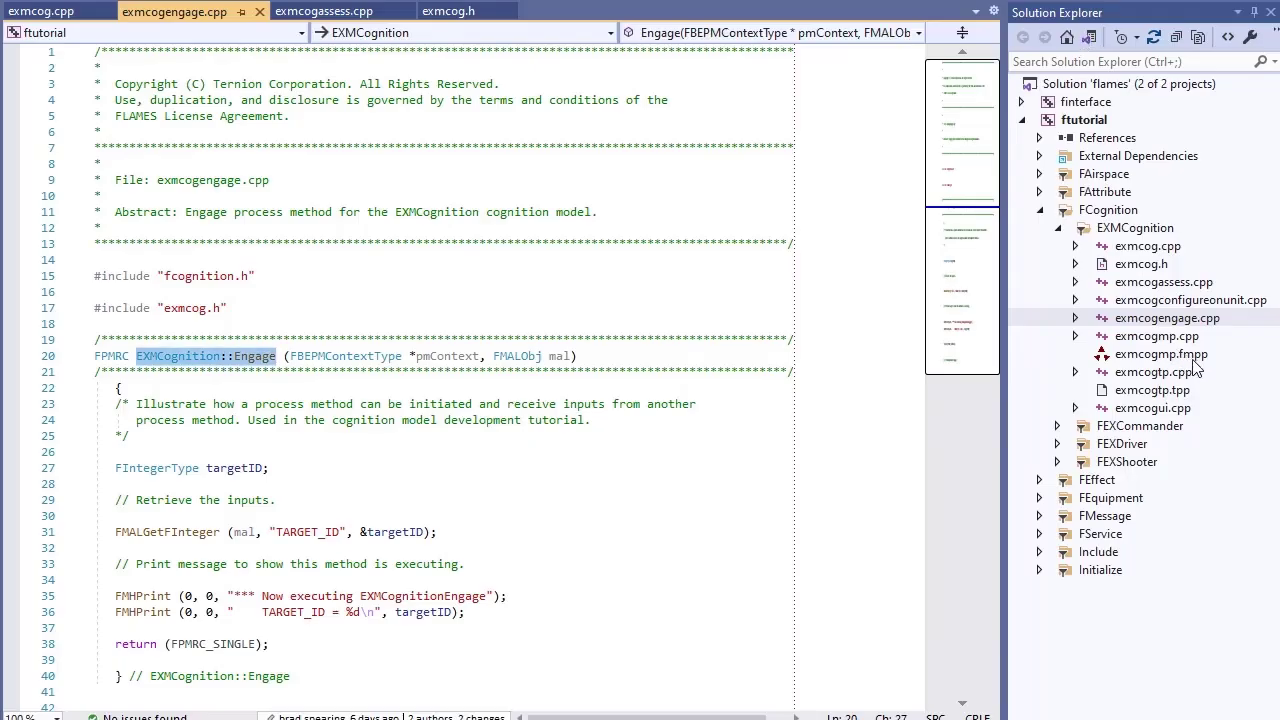
Preview and scroll through the exmcogmp.fmpp XML in Visual Studio, then close it
{"action": "left_click", "coordinate": [1145, 357]}
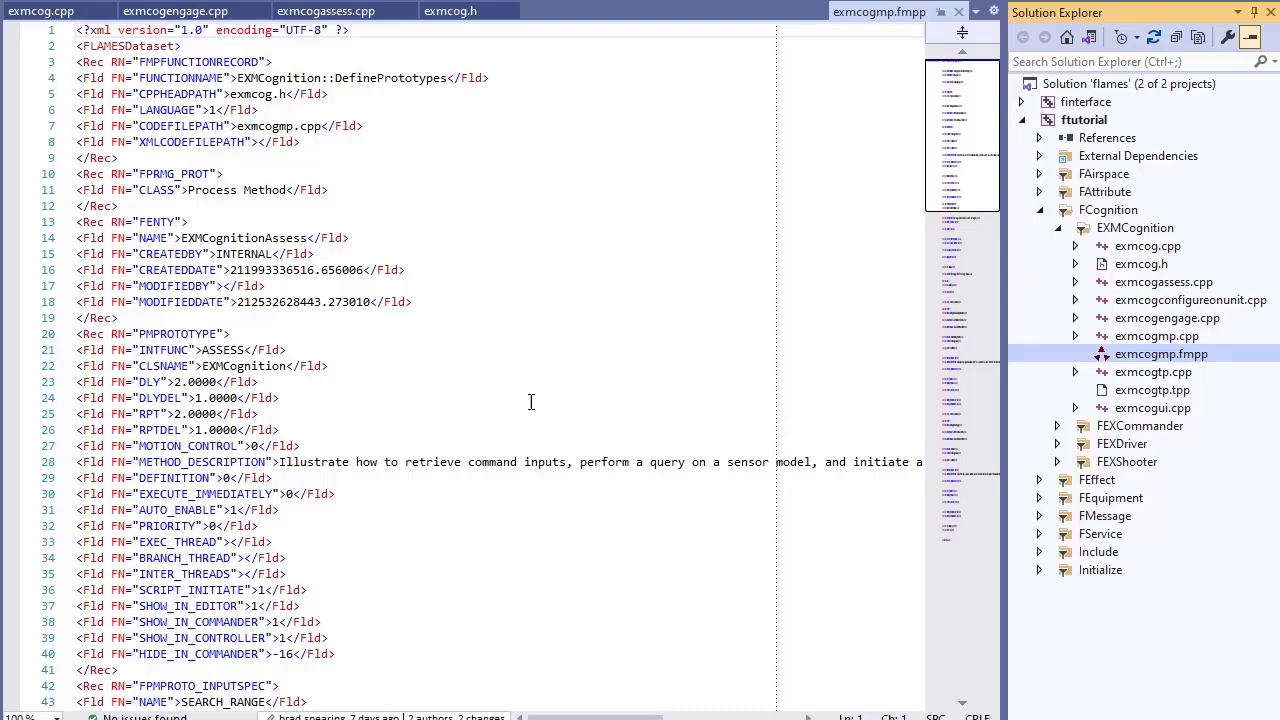
{"action": "scroll", "coordinate": [460, 392], "scroll_direction": "down", "scroll_amount": 5}
{"action": "left_click_drag", "start_coordinate": [948, 234], "coordinate": [955, 75]}
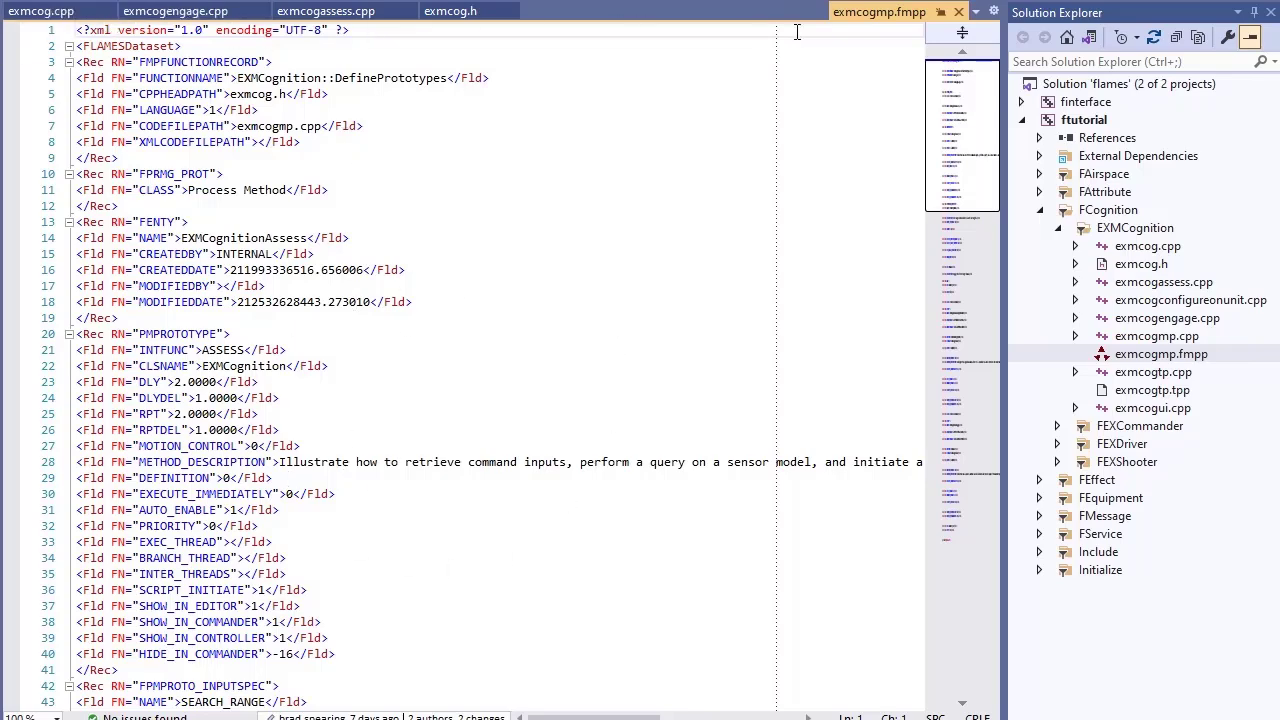
{"action": "left_click", "coordinate": [958, 12]}
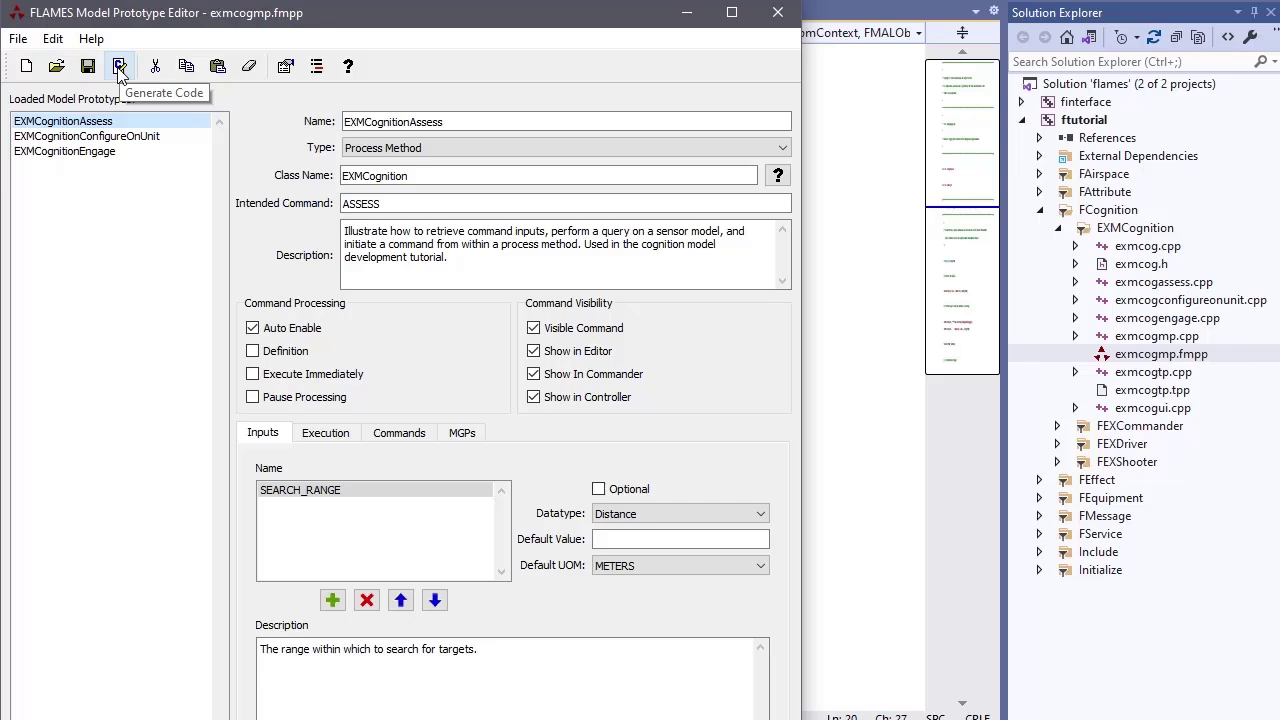
{"action": "left_click", "coordinate": [119, 67]}
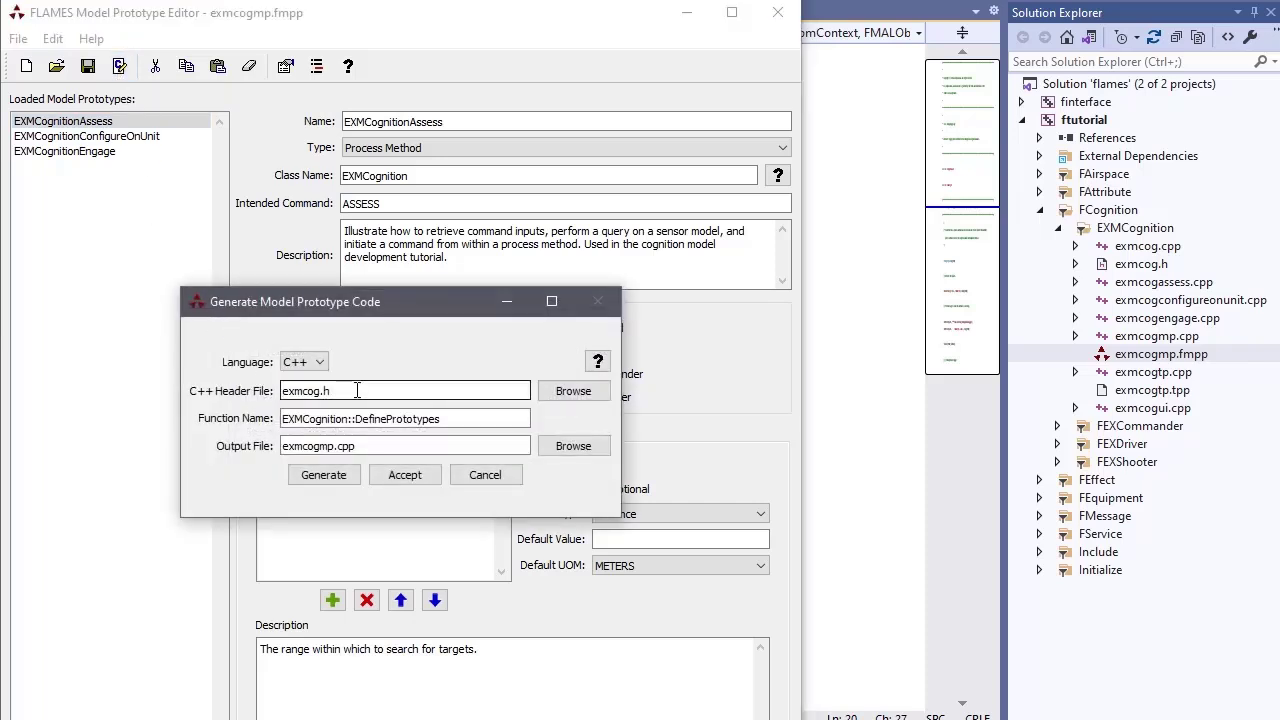
{"action": "left_click", "coordinate": [320, 366]}
{"action": "left_click", "coordinate": [298, 388]}
{"action": "left_click_drag", "start_coordinate": [358, 391], "coordinate": [276, 391]}
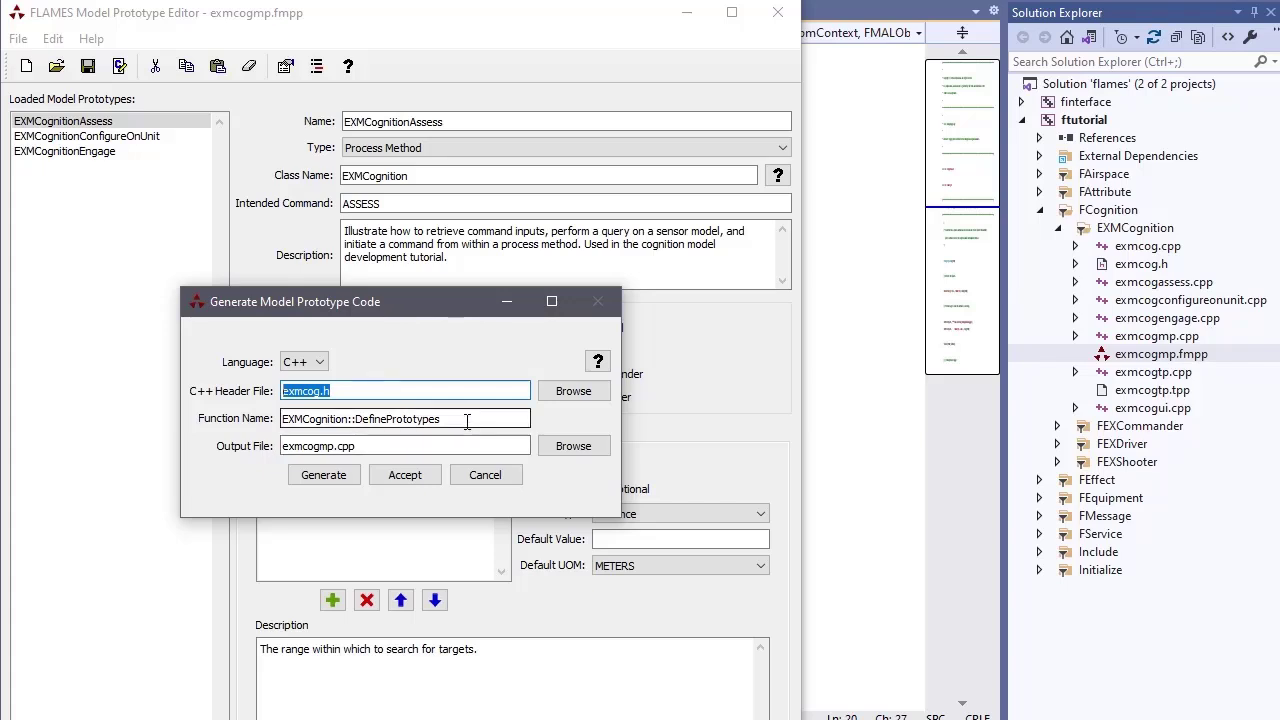
{"action": "left_click_drag", "start_coordinate": [466, 422], "coordinate": [298, 426]}
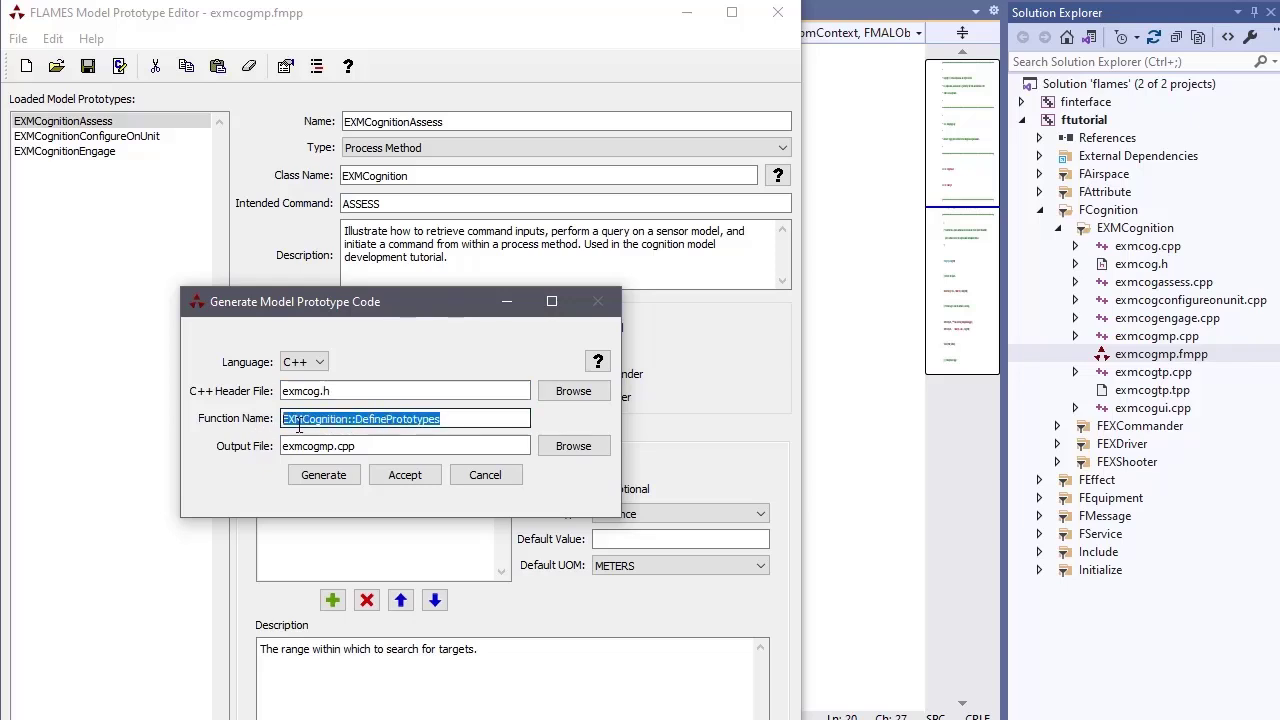
{"action": "double_click", "coordinate": [298, 426]}
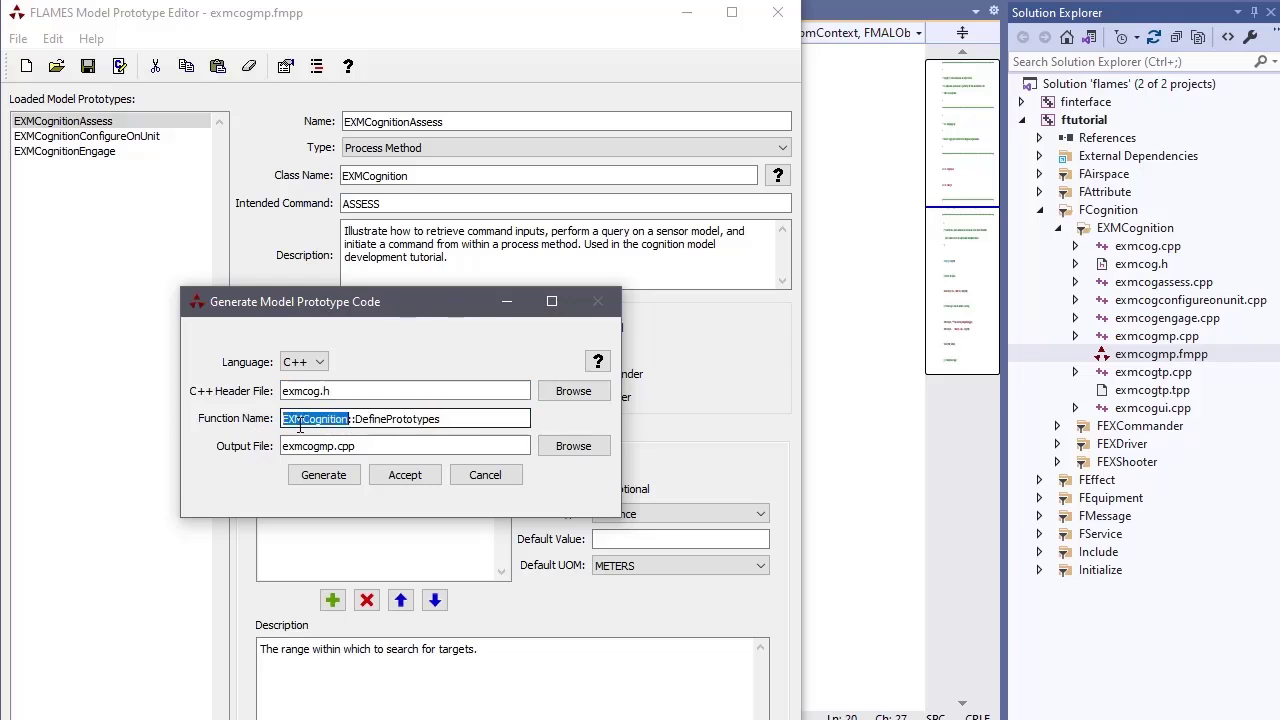
{"action": "double_click", "coordinate": [379, 423]}
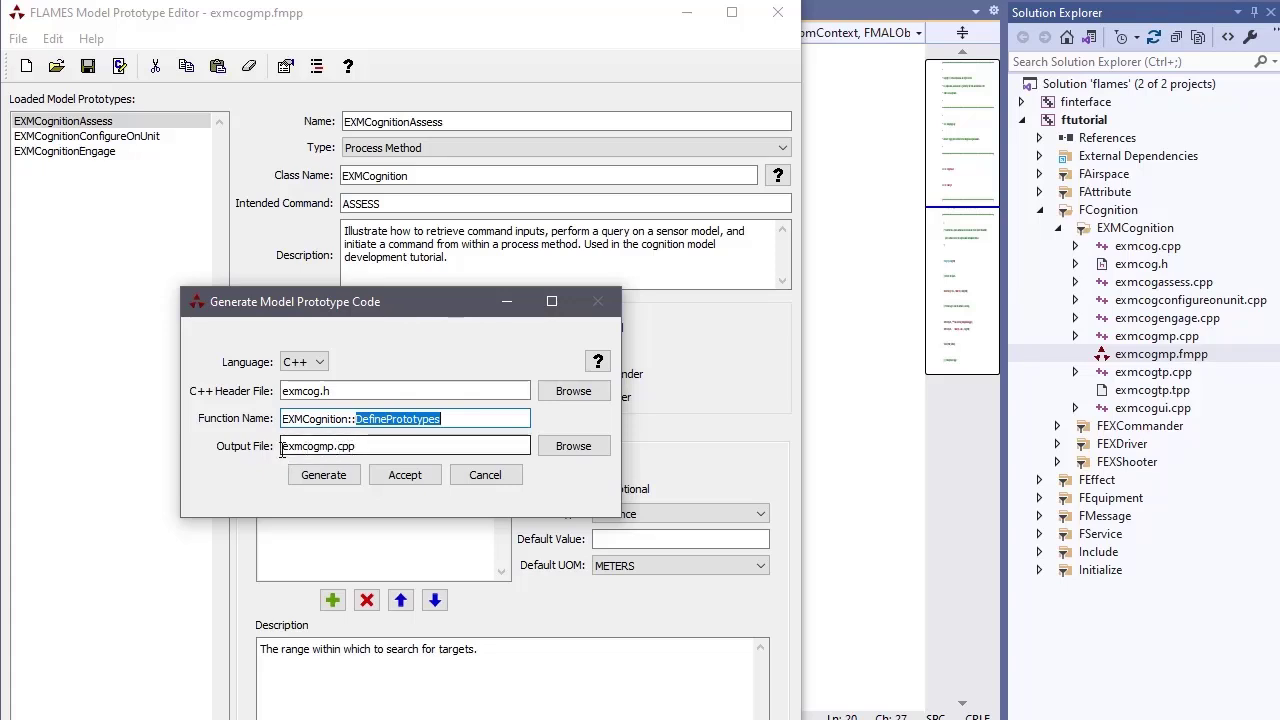
{"action": "left_click_drag", "start_coordinate": [336, 445], "coordinate": [268, 446]}
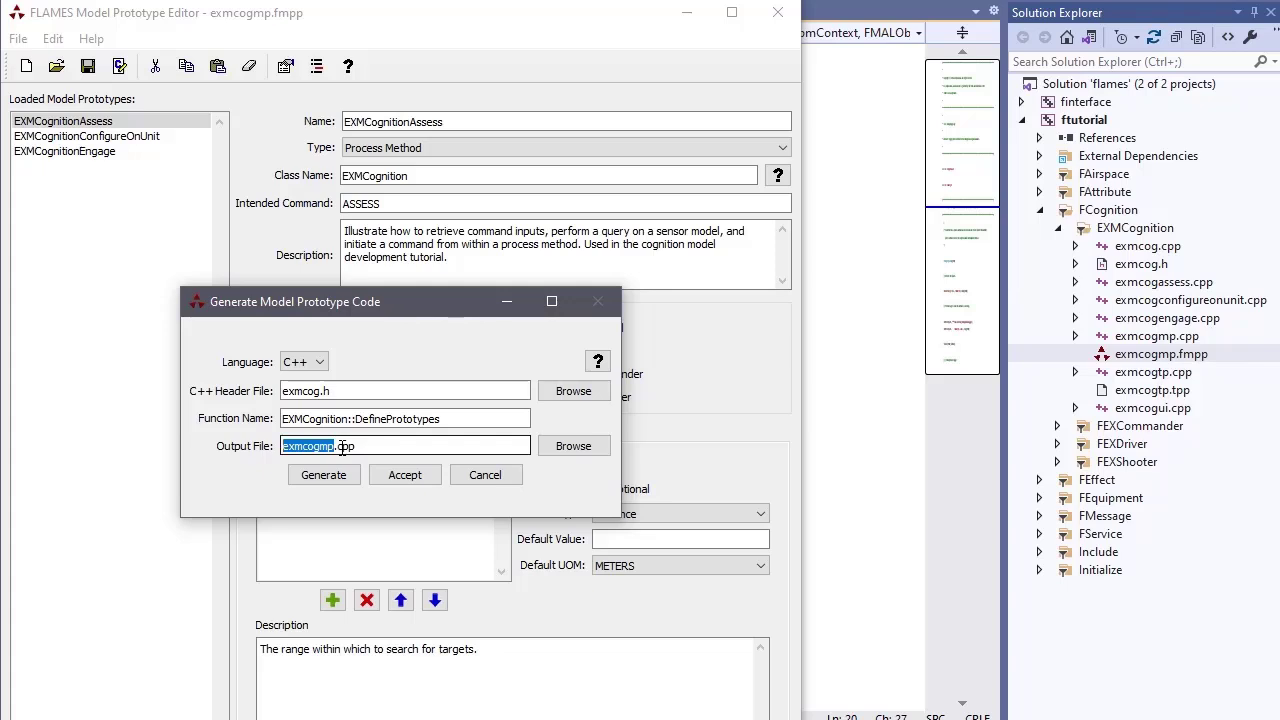
{"action": "left_click_drag", "start_coordinate": [338, 446], "coordinate": [368, 446]}
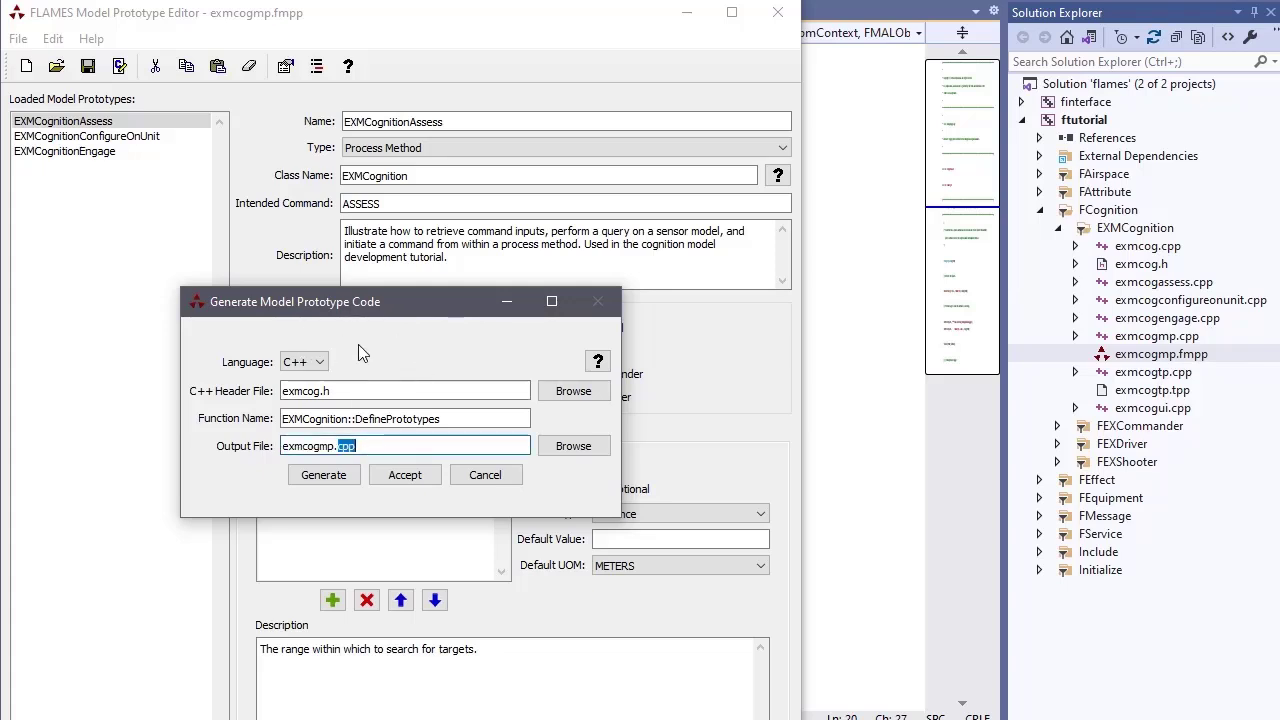
{"action": "left_click", "coordinate": [490, 477]}
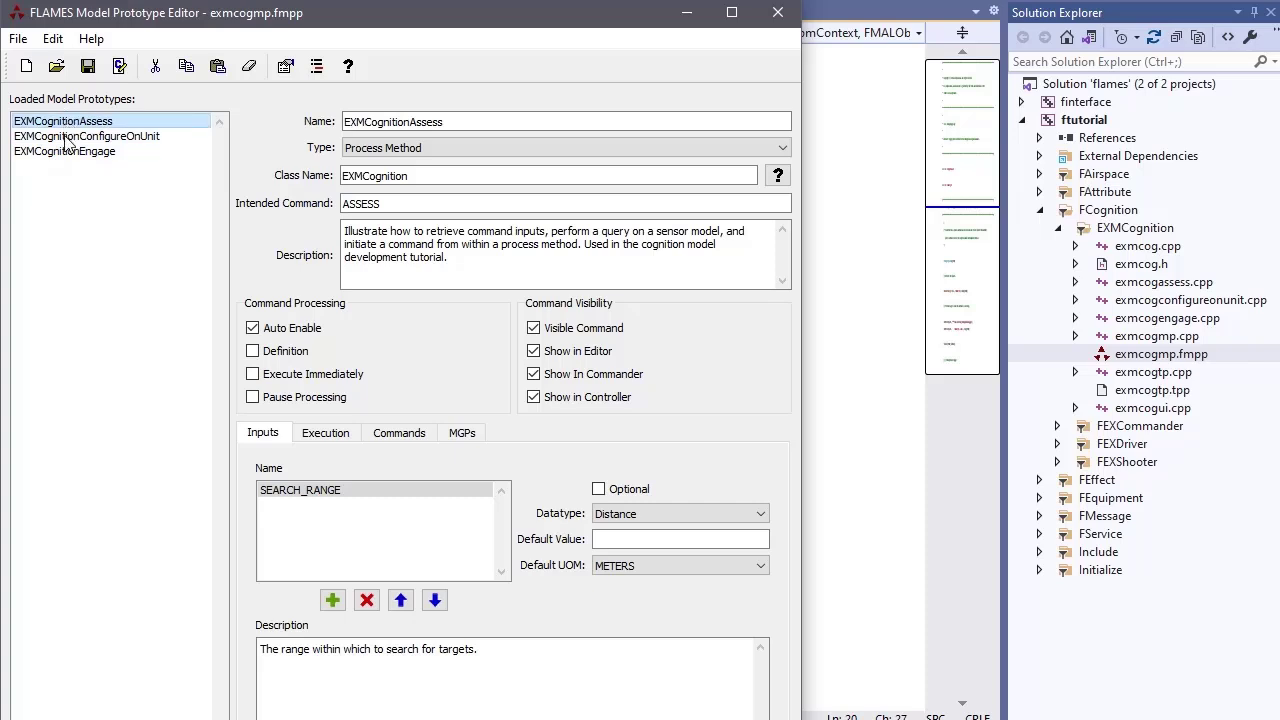
Highlight name EXMCognitionAssess and class name EXMCognition, then open exmcog.cpp for comparison
{"action": "left_click", "coordinate": [409, 122]}
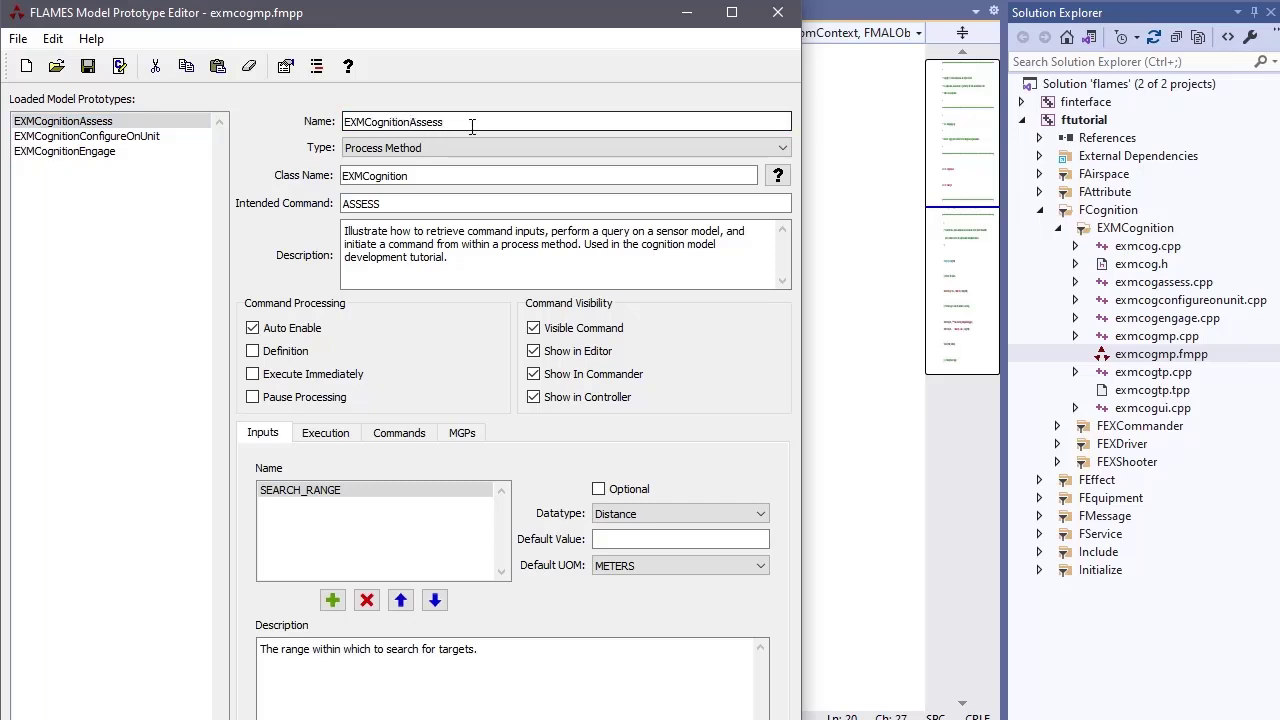
{"action": "left_click_drag", "start_coordinate": [472, 122], "coordinate": [328, 122]}
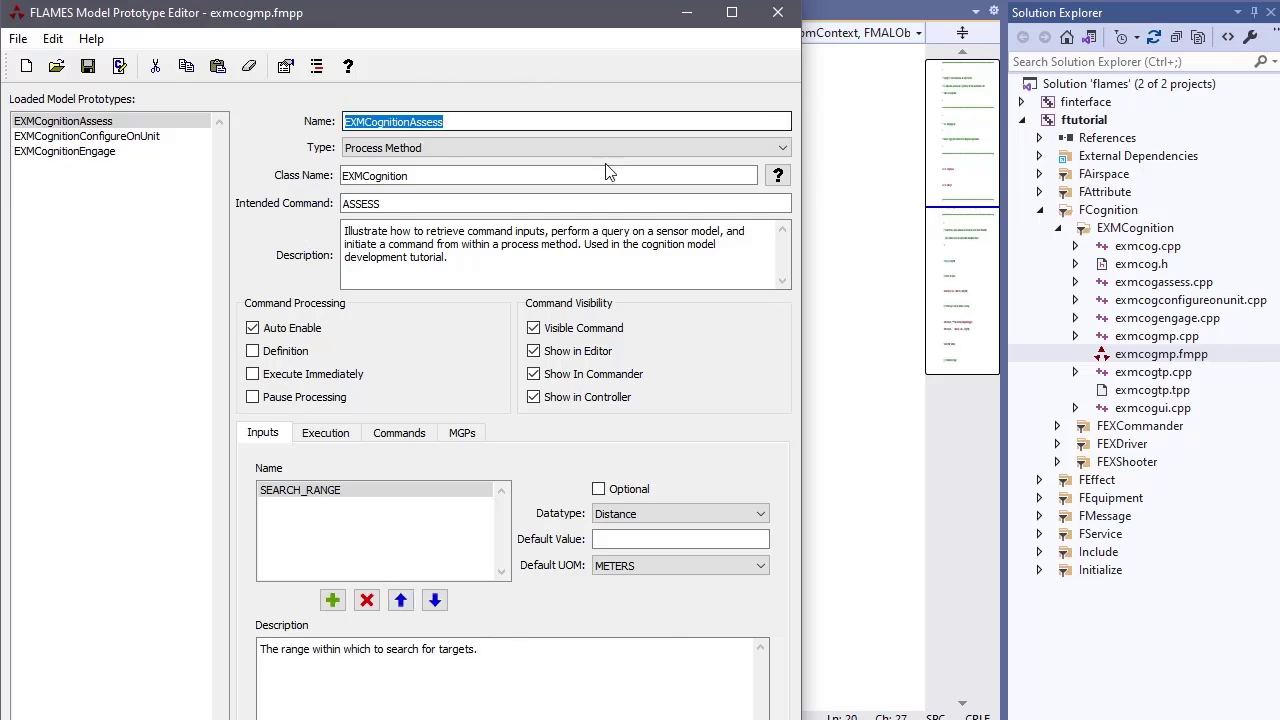
{"action": "double_click", "coordinate": [400, 172]}
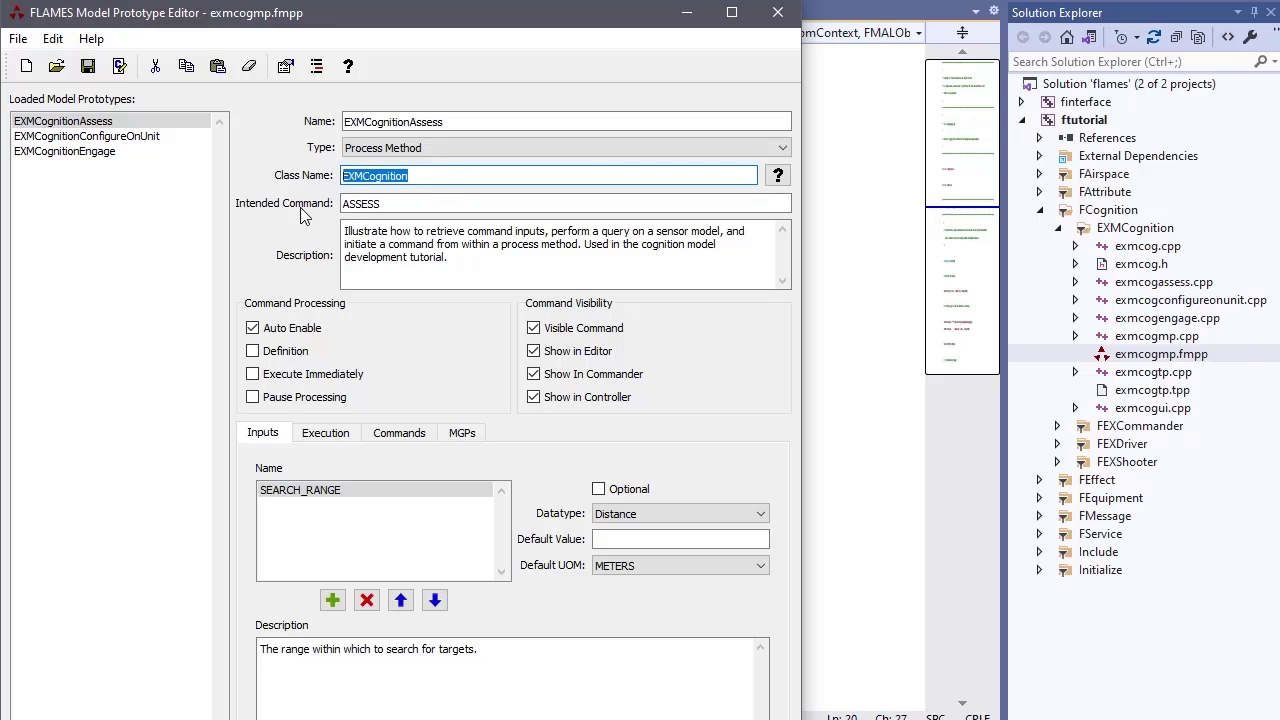
{"action": "left_click", "coordinate": [1147, 247]}
{"action": "double_click", "coordinate": [1147, 247]}
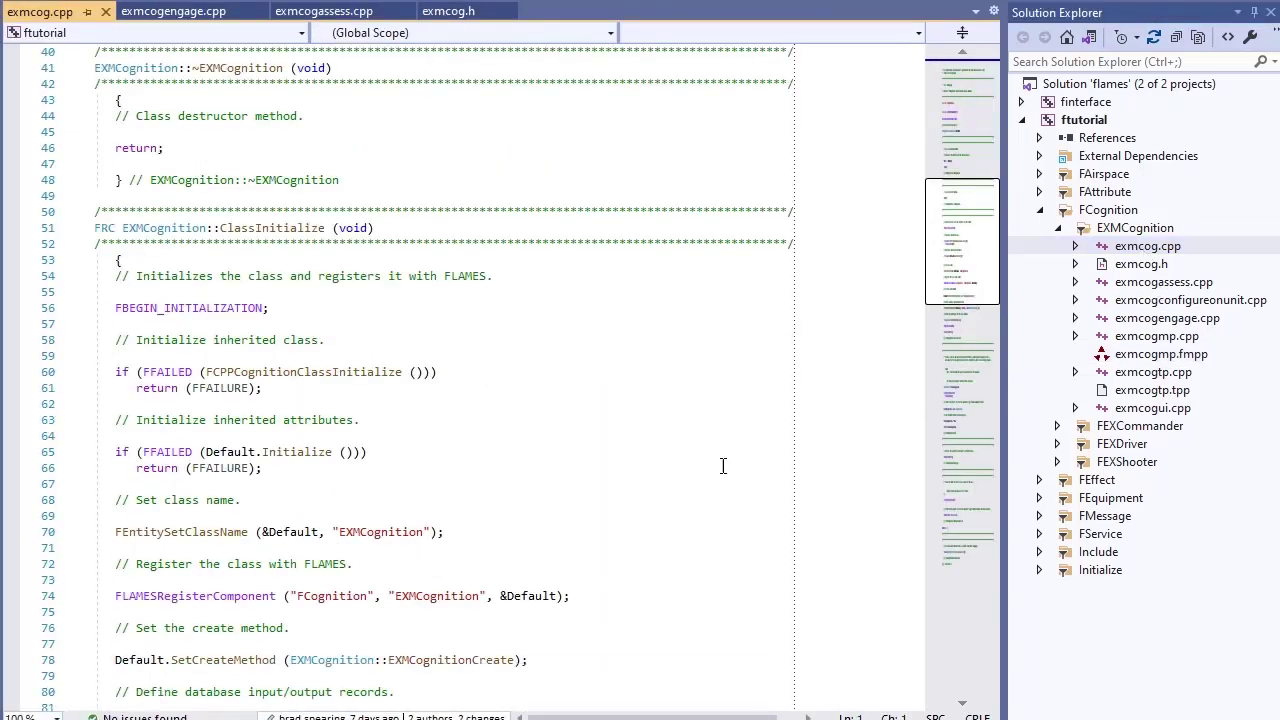
Highlight the EXMCognition class name string in ClassInitialize, then return to the prototype editor
{"action": "left_click", "coordinate": [390, 541]}
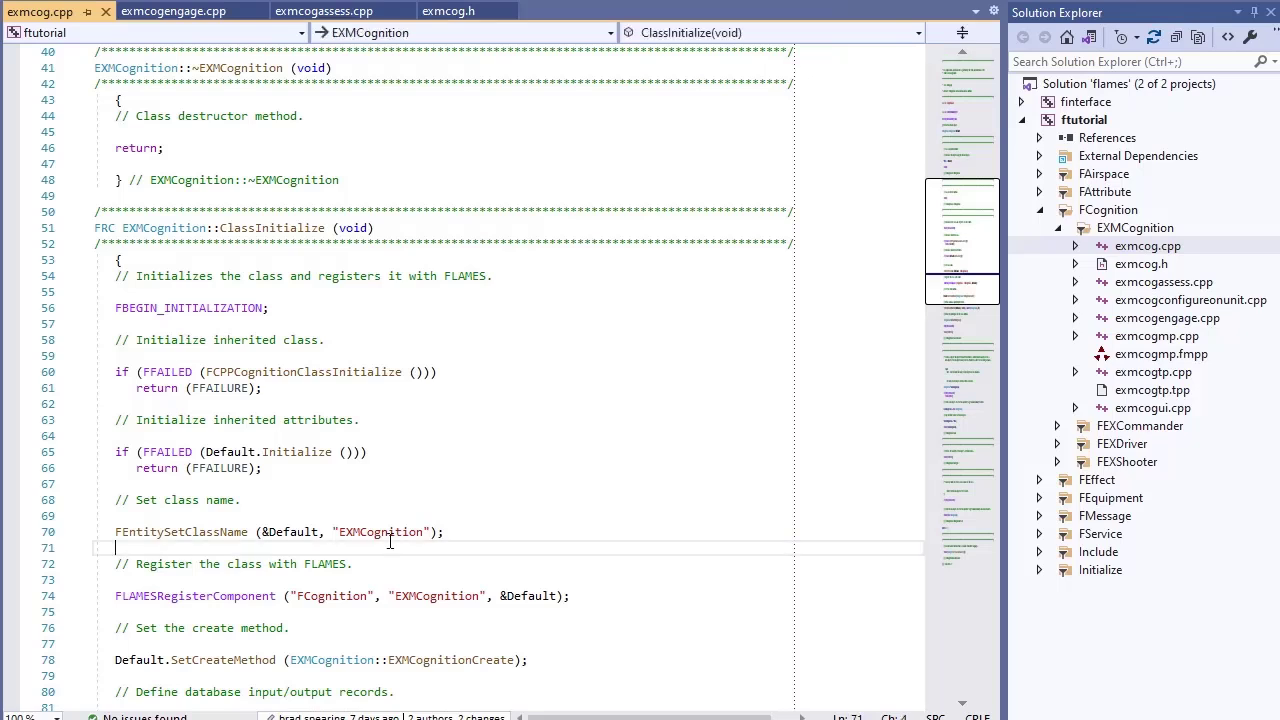
{"action": "double_click", "coordinate": [390, 537]}
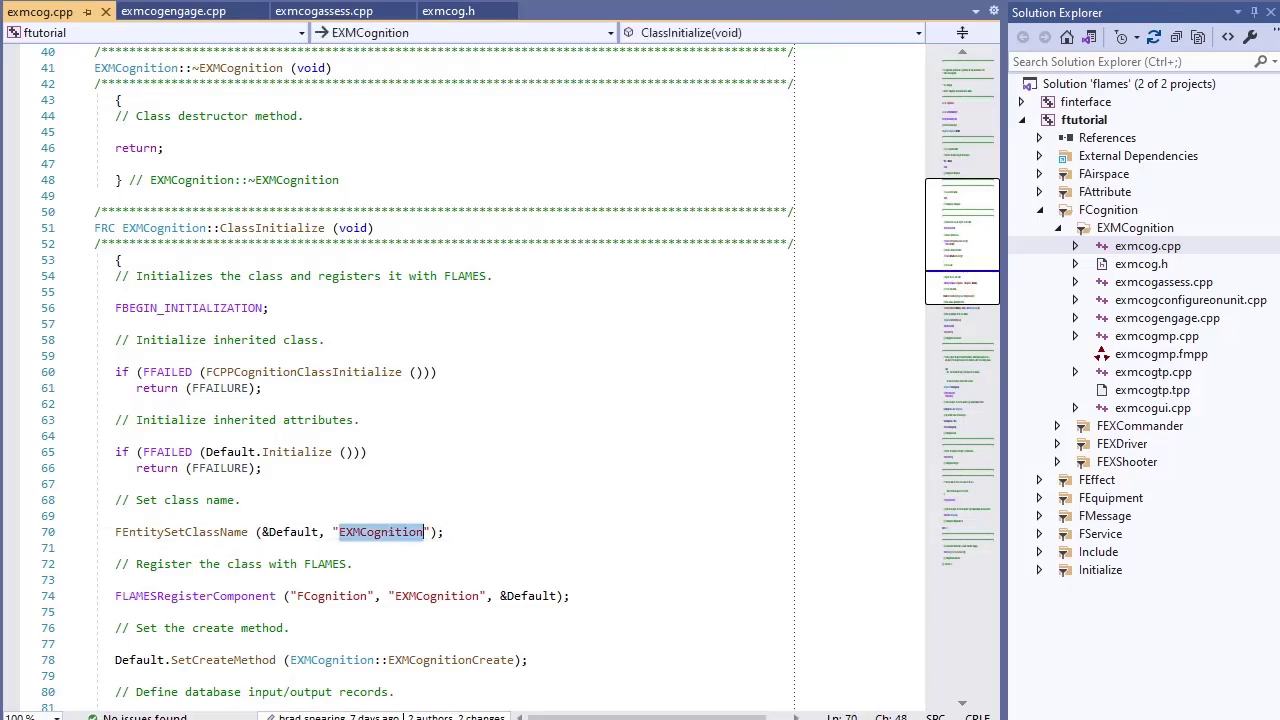
{"action": "key", "text": "alt+Tab"}
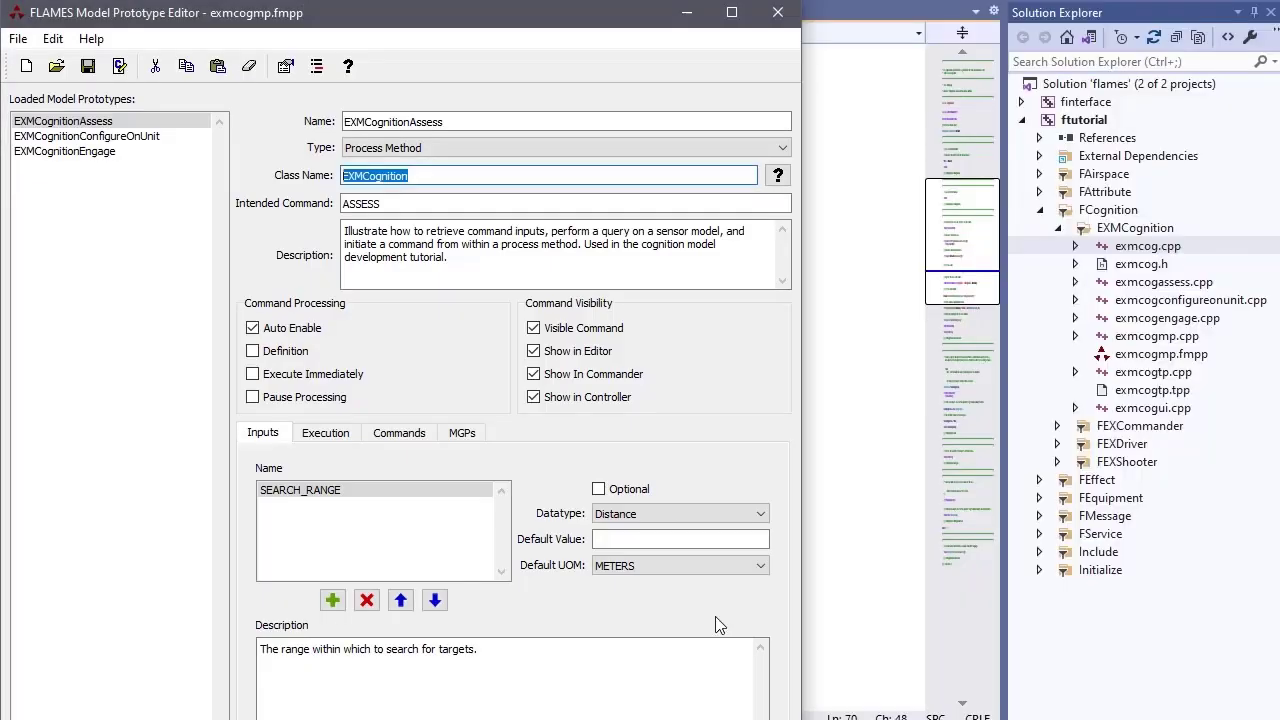
Highlight the class name EXMCognition, intended command ASSESS and the prototype name value
{"action": "left_click", "coordinate": [467, 183]}
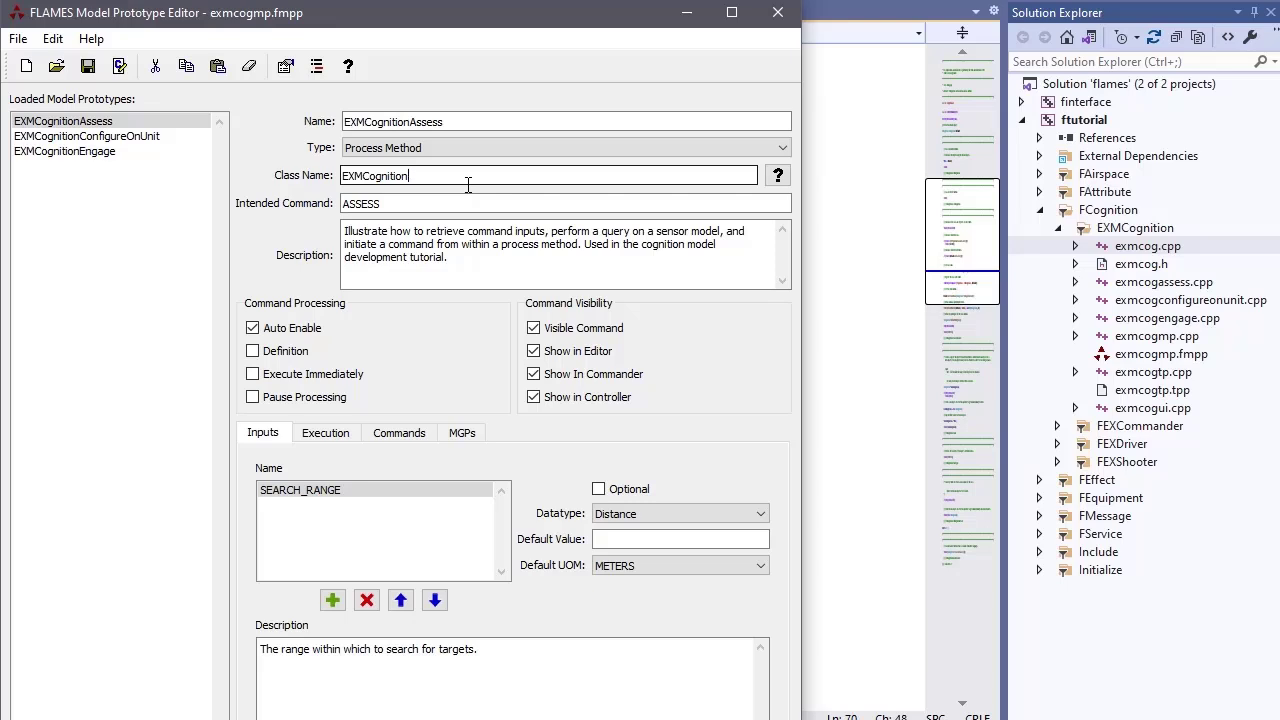
{"action": "left_click_drag", "start_coordinate": [382, 205], "coordinate": [352, 210]}
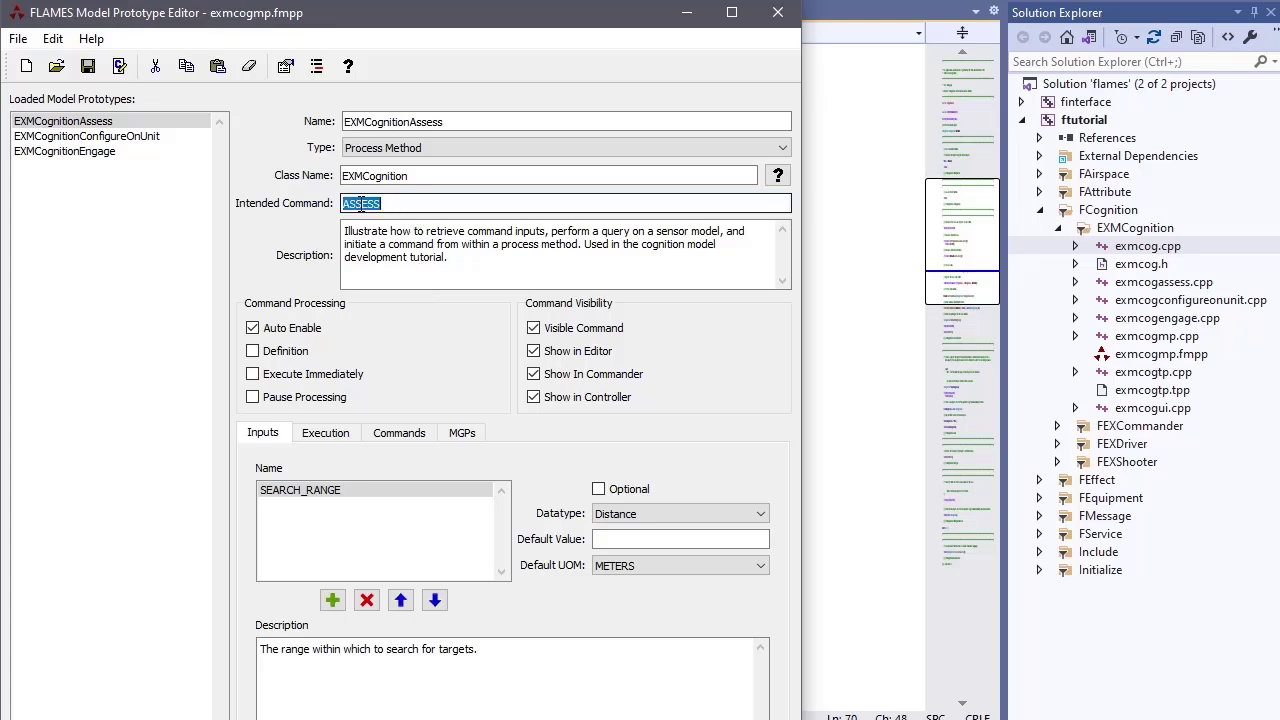
{"action": "double_click", "coordinate": [377, 121]}
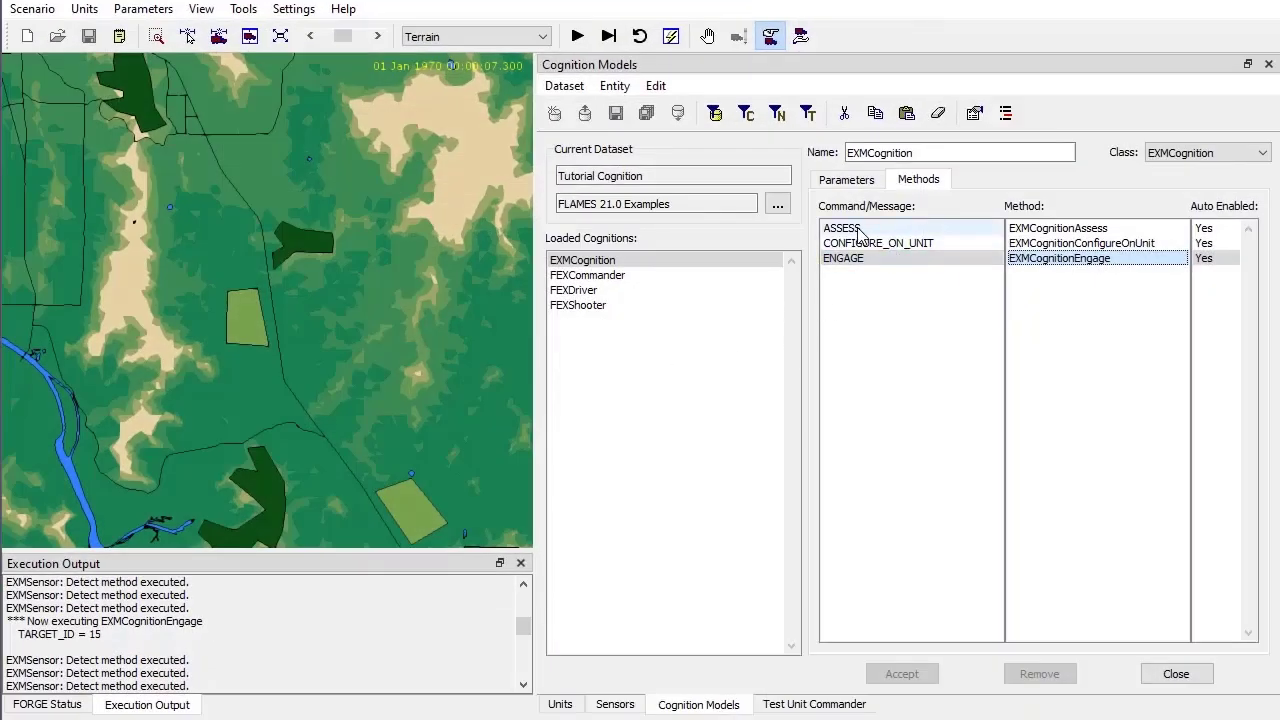
Compare ASSESS's method mapping with the prototype's name, command and description, then show Test Unit's Units editor
{"action": "left_click", "coordinate": [857, 230]}
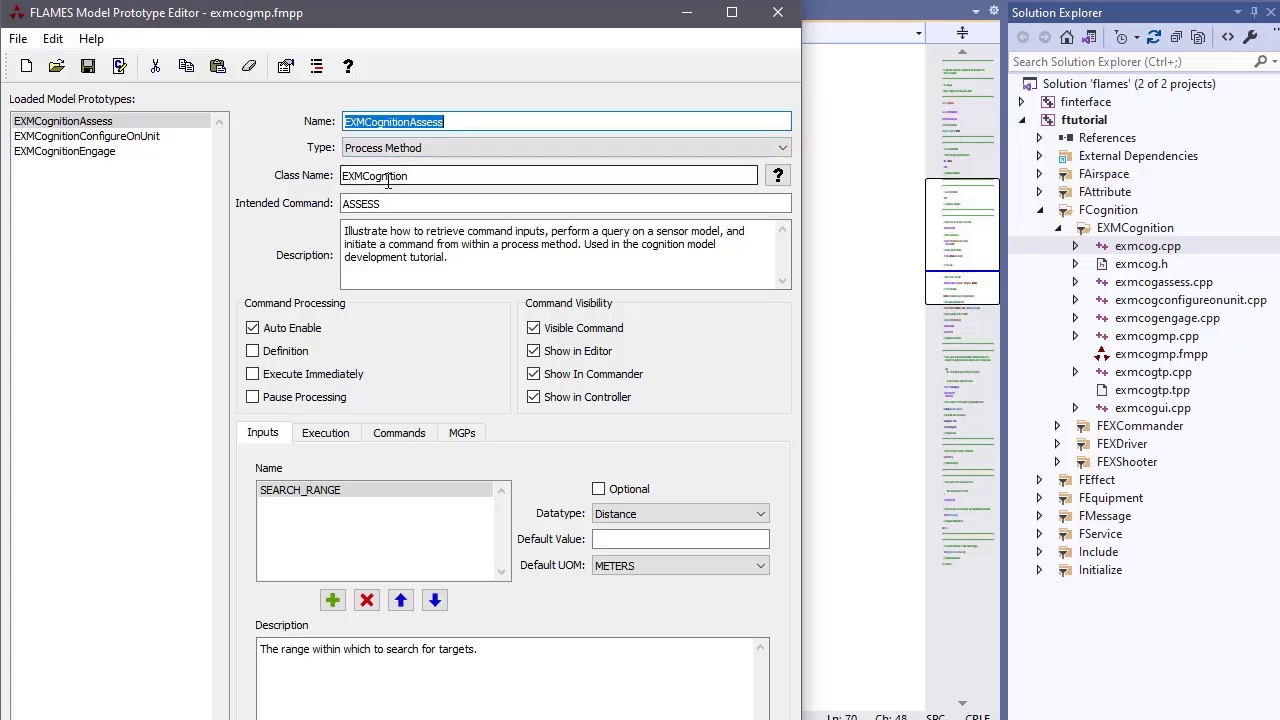
{"action": "left_click_drag", "start_coordinate": [359, 203], "coordinate": [344, 204]}
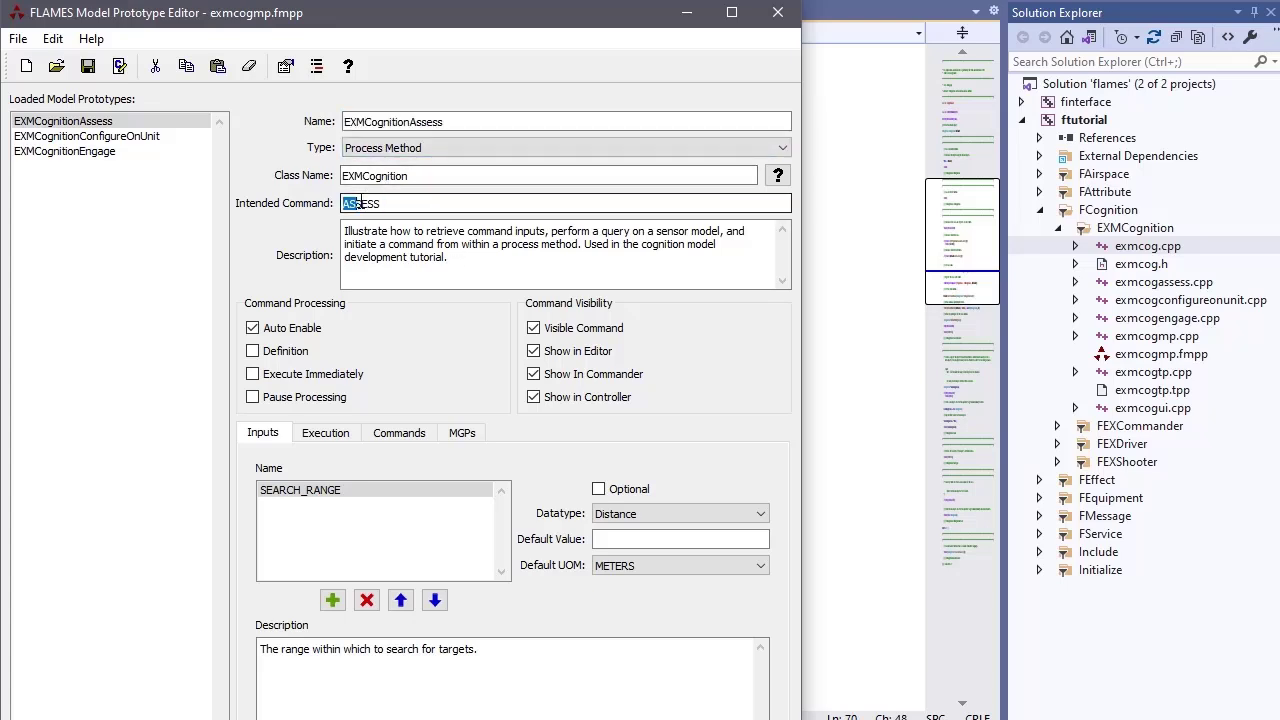
{"action": "double_click", "coordinate": [382, 122]}
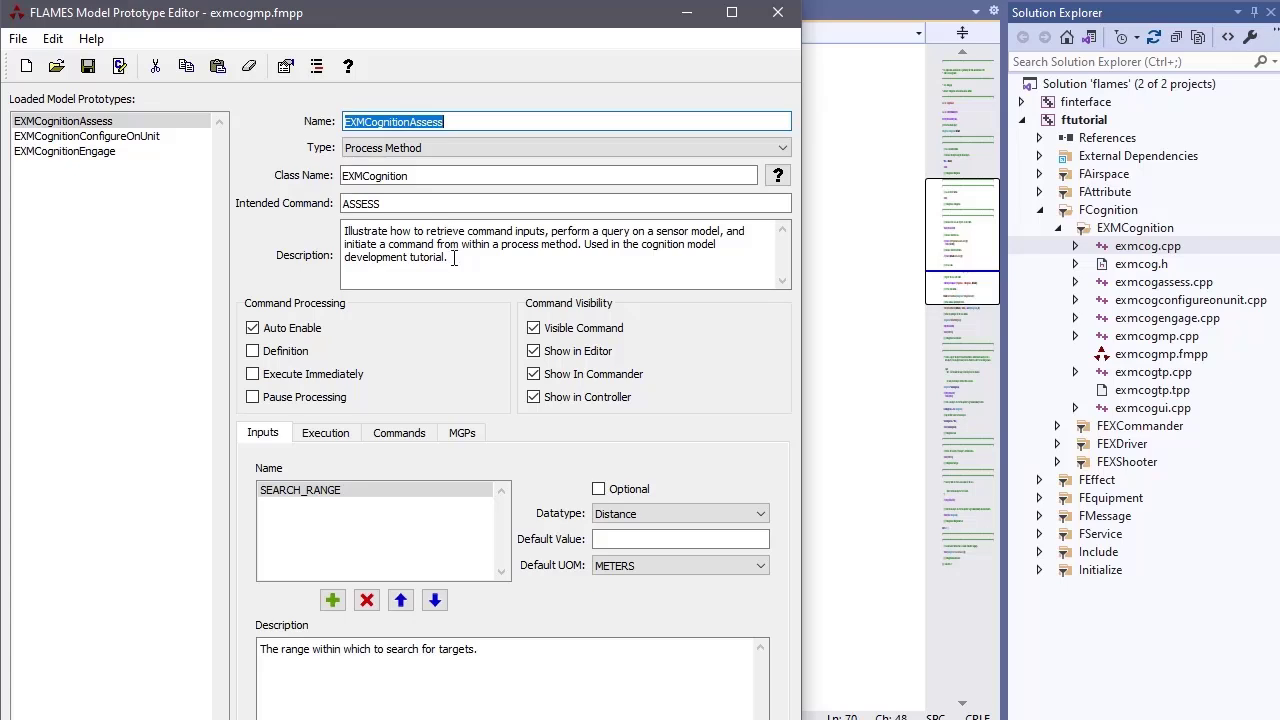
{"action": "left_click_drag", "start_coordinate": [453, 258], "coordinate": [336, 229]}
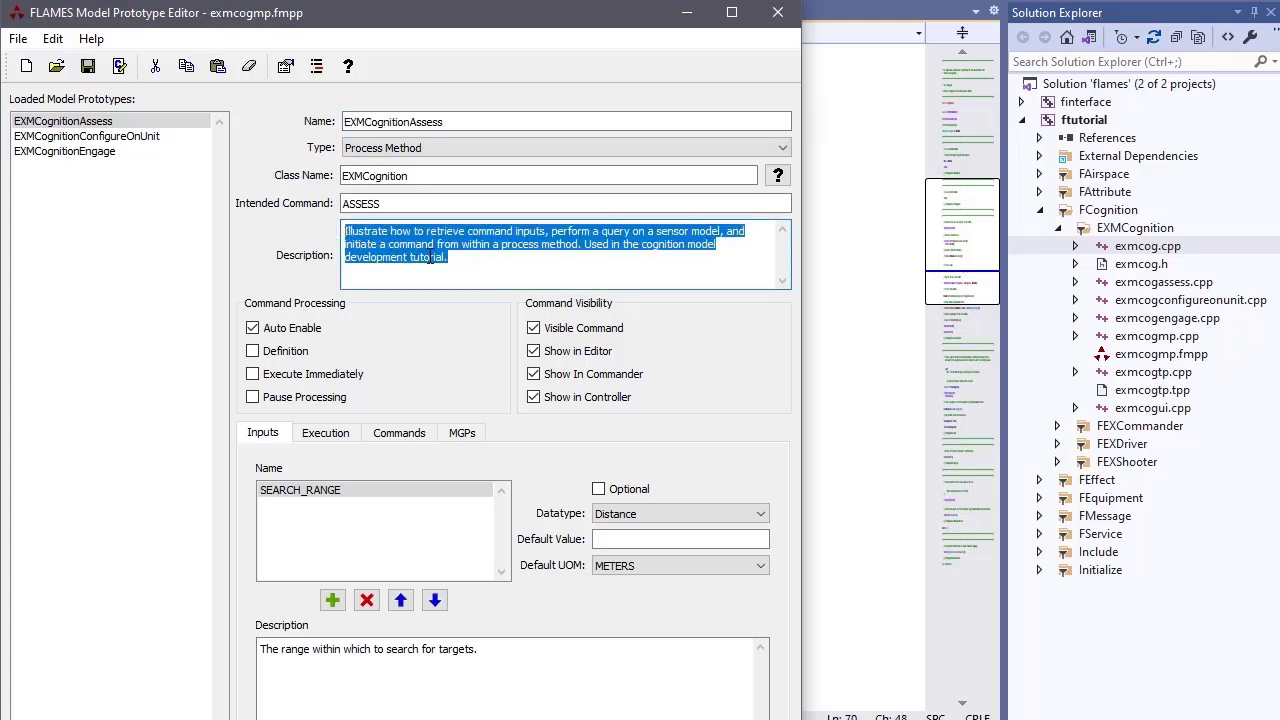
{"action": "left_click", "coordinate": [463, 262]}
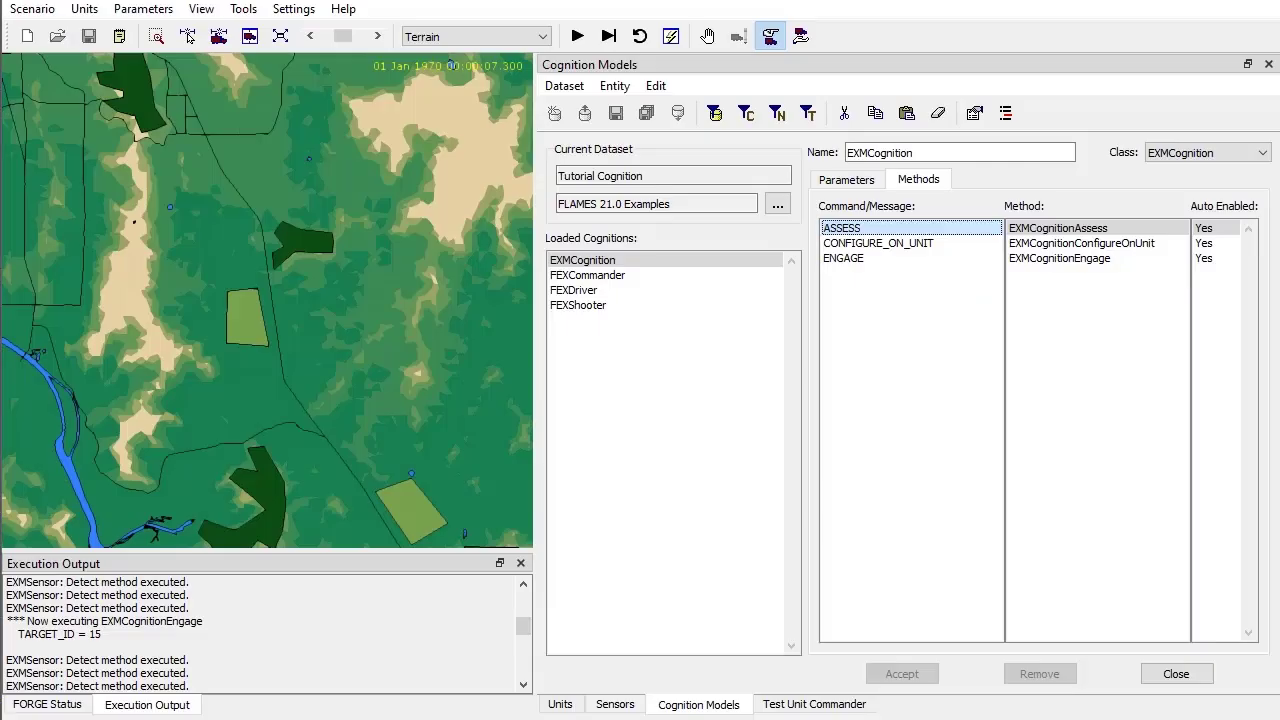
{"action": "left_click", "coordinate": [560, 704]}
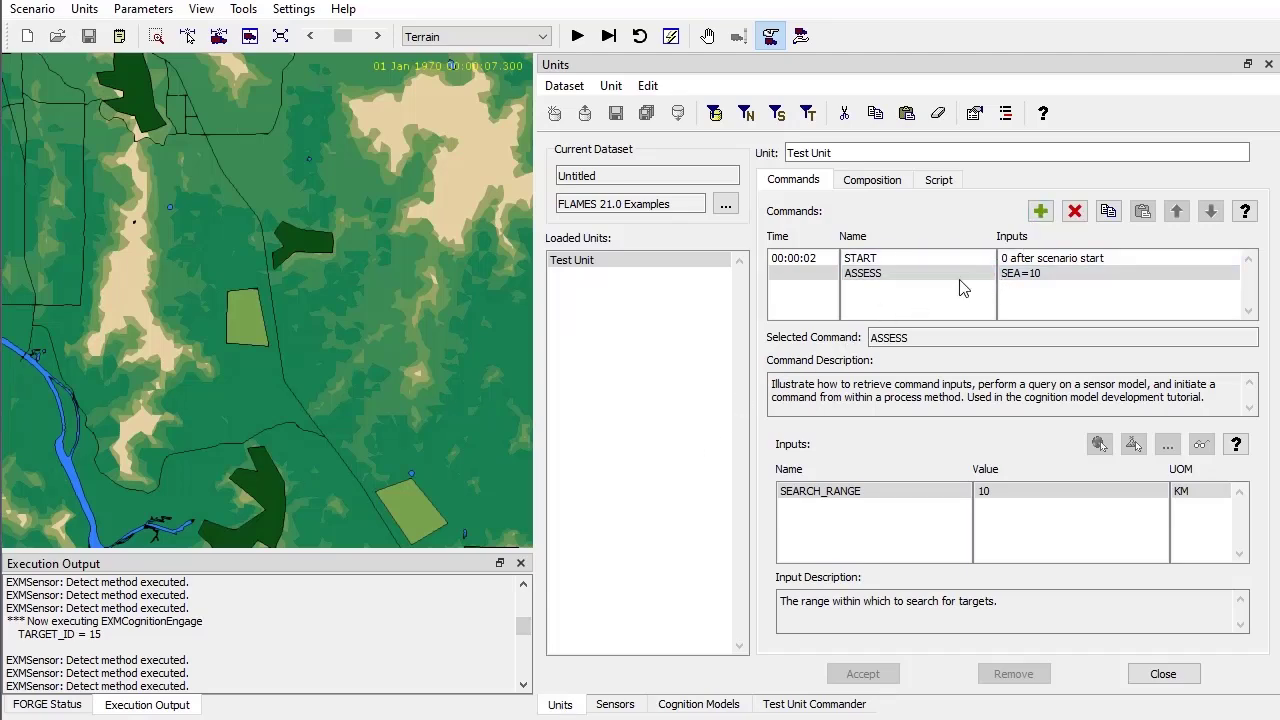
Compare Test Unit's ASSESS description with the prototype's, then start adding a command to Test Unit
{"action": "left_click", "coordinate": [905, 259]}
{"action": "left_click", "coordinate": [898, 274]}
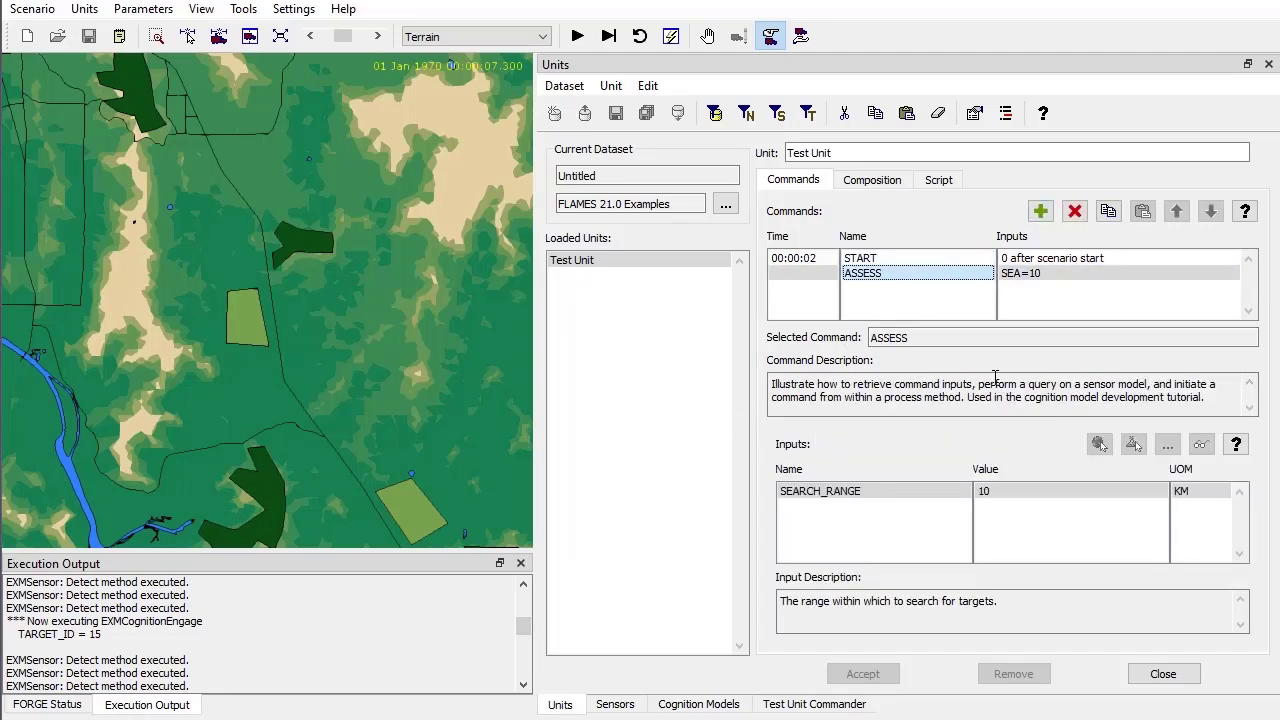
{"action": "left_click_drag", "start_coordinate": [1209, 400], "coordinate": [745, 388]}
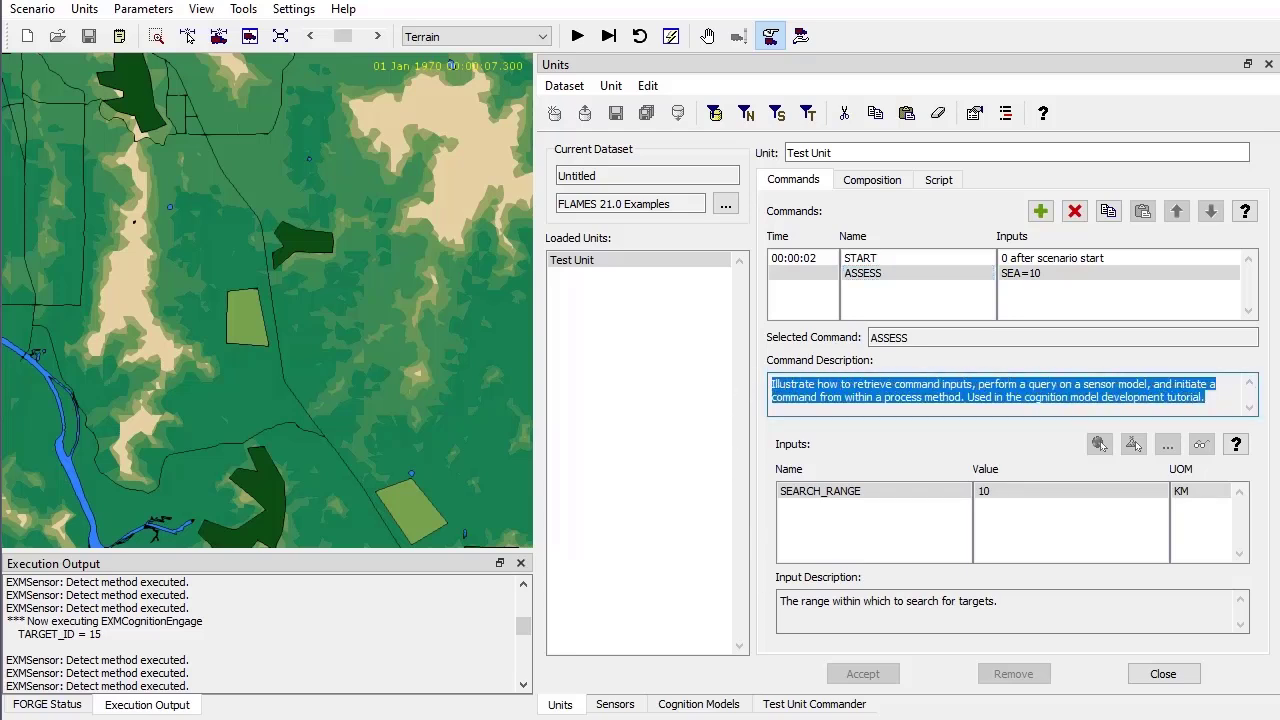
{"action": "key", "text": "alt+Tab"}
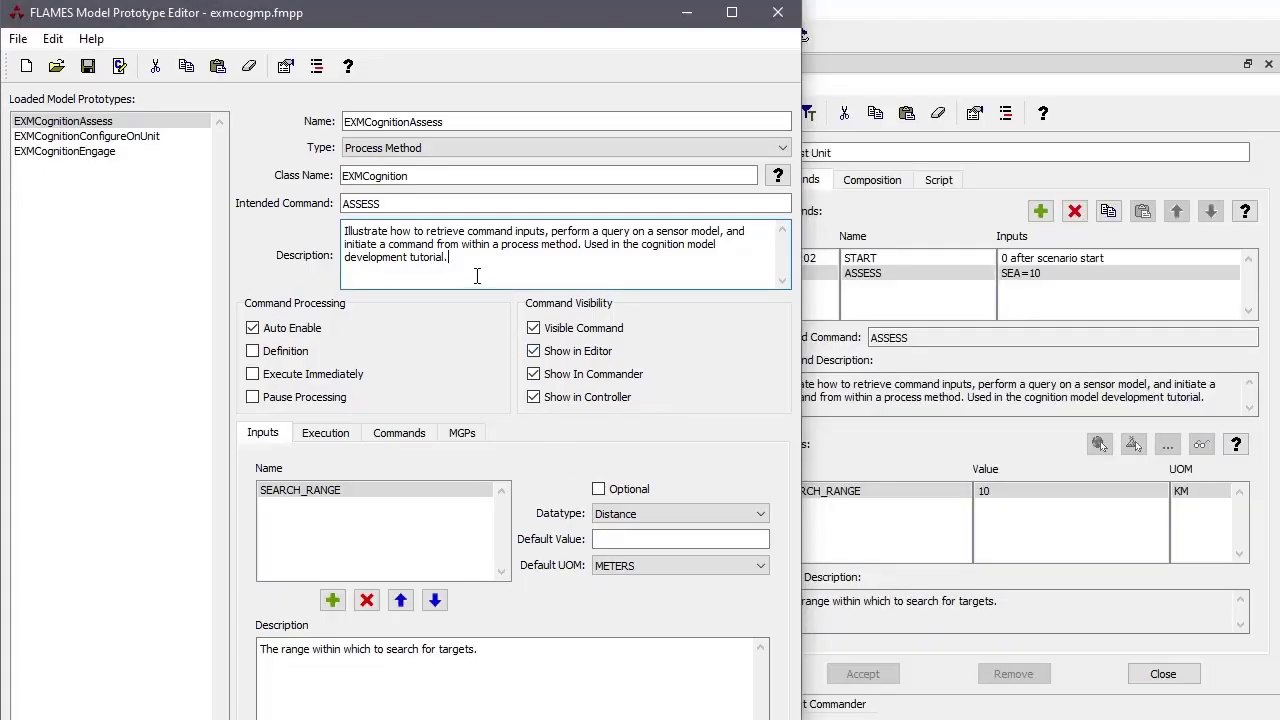
{"action": "left_click_drag", "start_coordinate": [447, 259], "coordinate": [334, 238]}
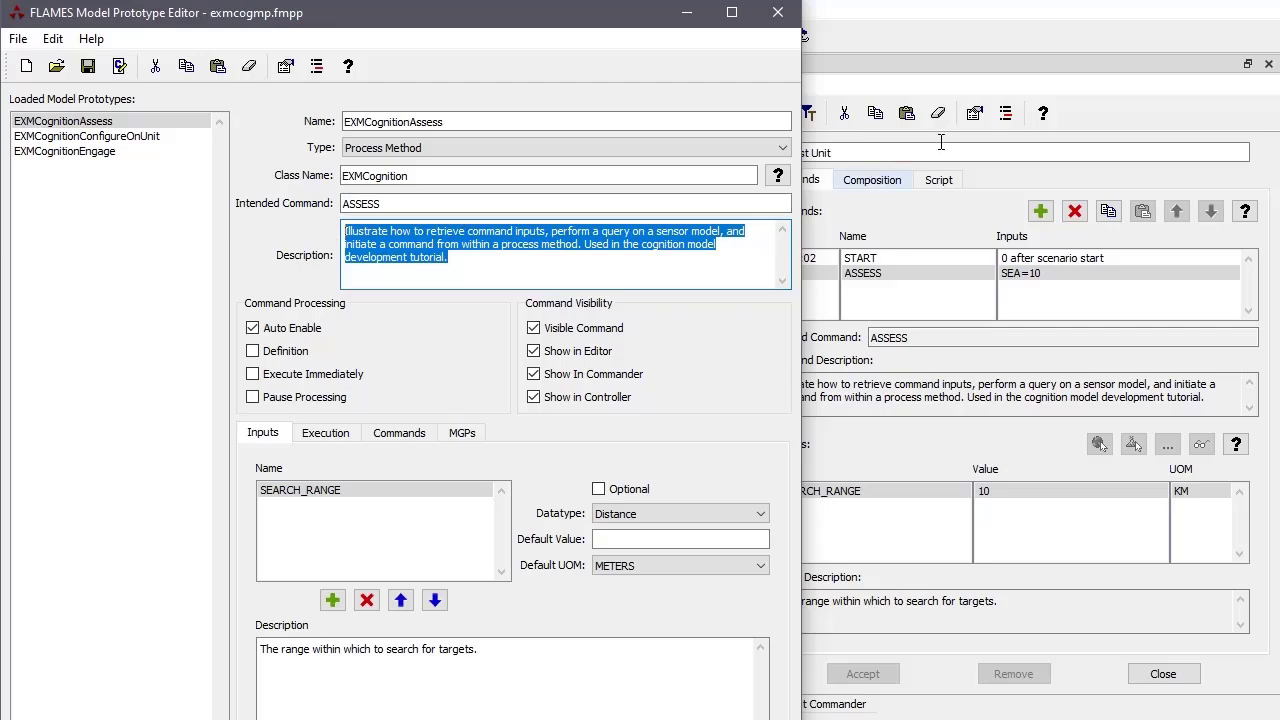
{"action": "left_click", "coordinate": [1153, 106]}
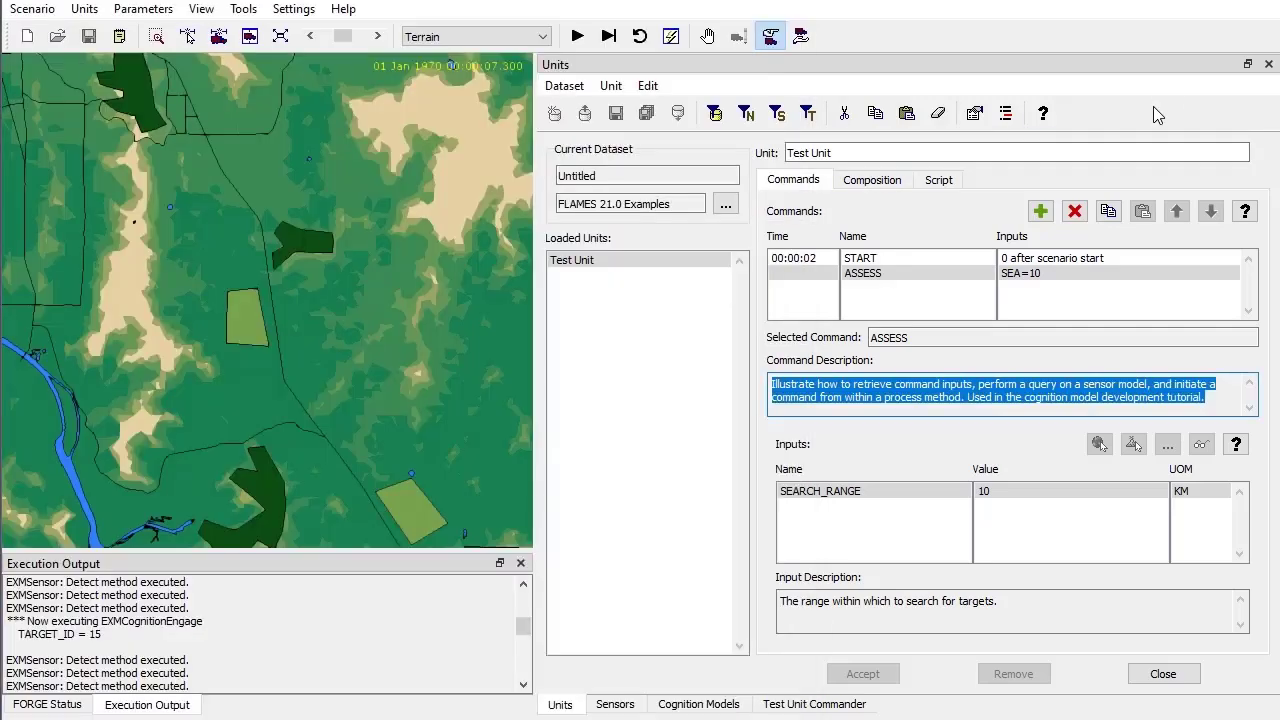
{"action": "left_click", "coordinate": [1041, 212]}
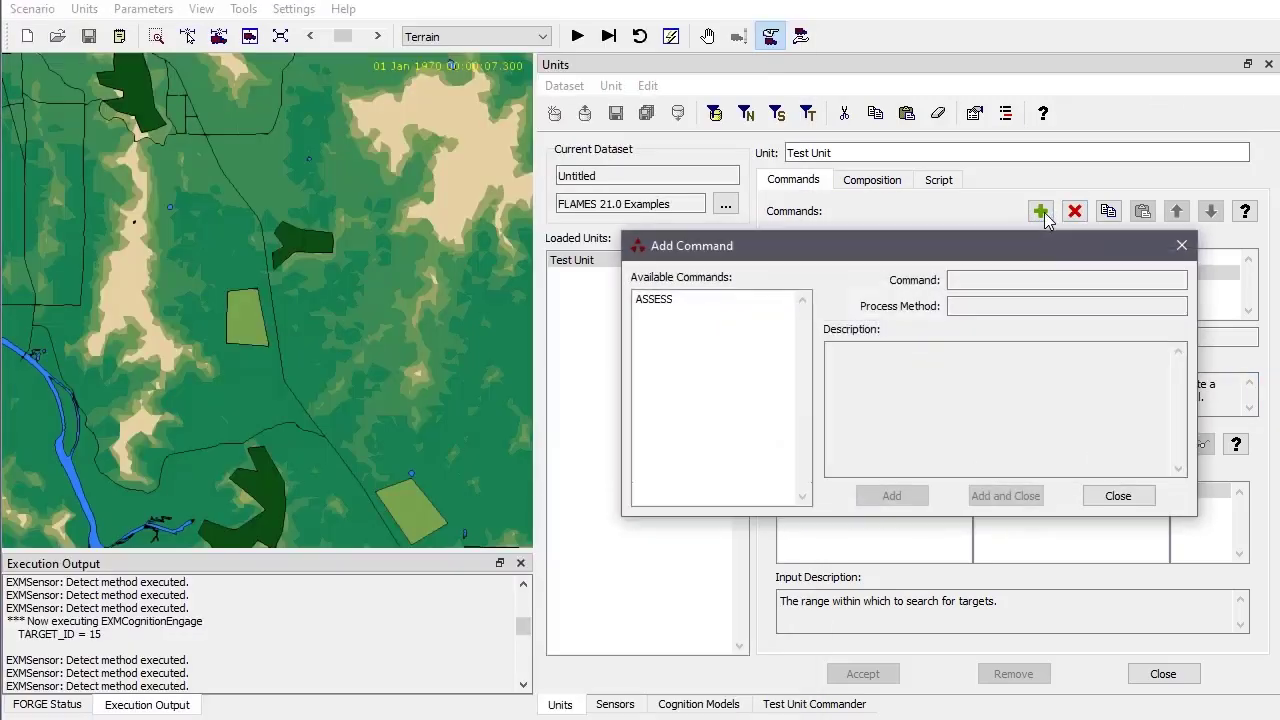
Compare ASSESS's process method and description with the EXMCognitionAssess prototype in the Model Prototype Editor
{"action": "left_click", "coordinate": [677, 299]}
{"action": "left_click_drag", "start_coordinate": [1106, 381], "coordinate": [804, 344]}
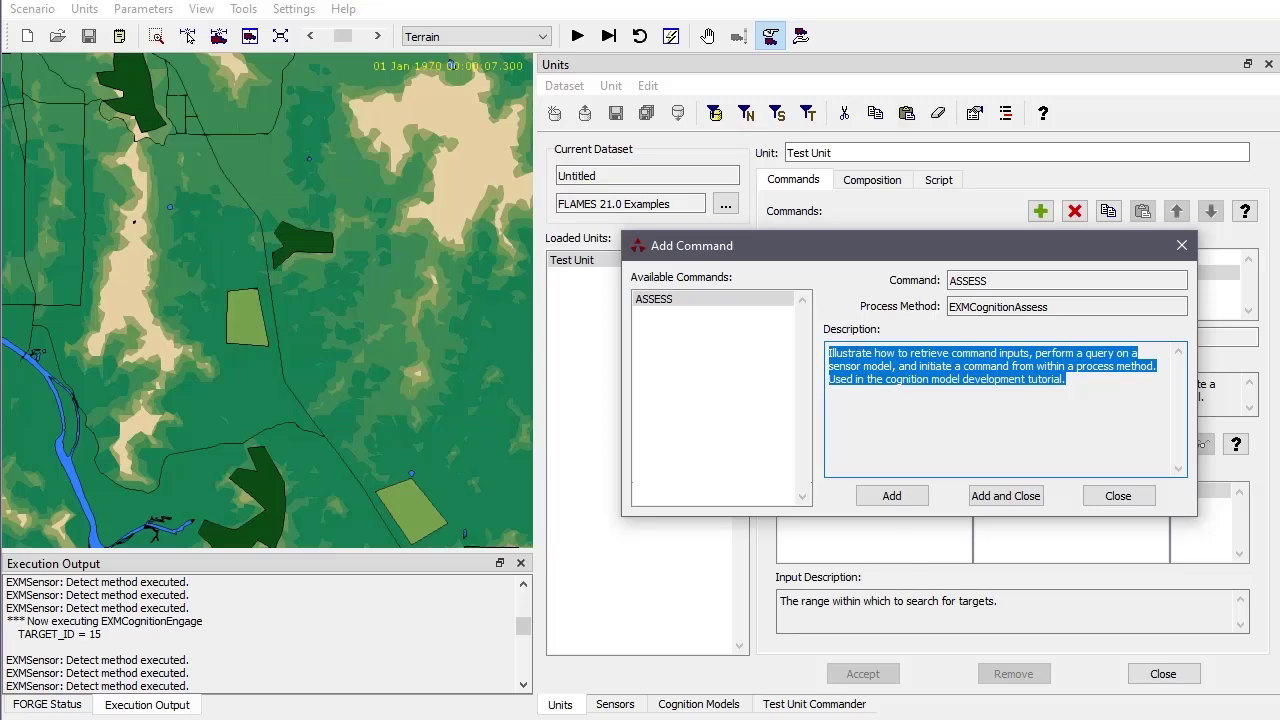
{"action": "key", "text": "alt+Tab"}
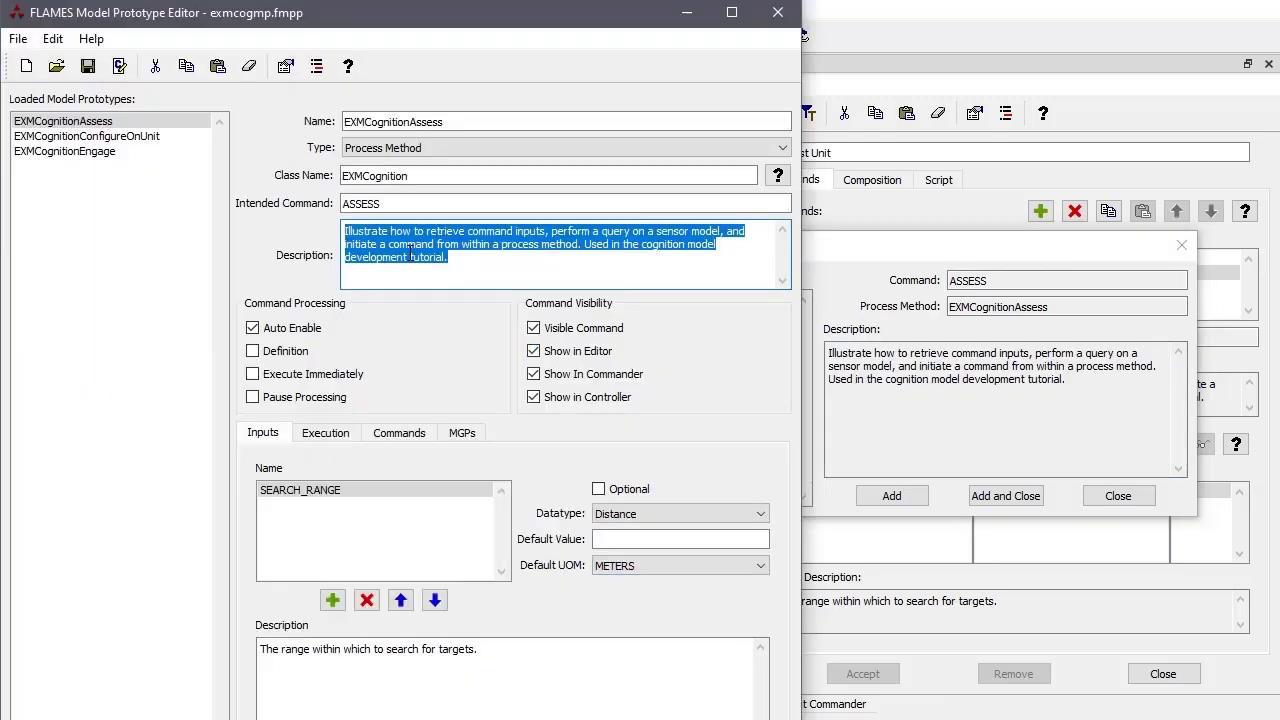
{"action": "double_click", "coordinate": [360, 244]}
{"action": "double_click", "coordinate": [350, 232]}
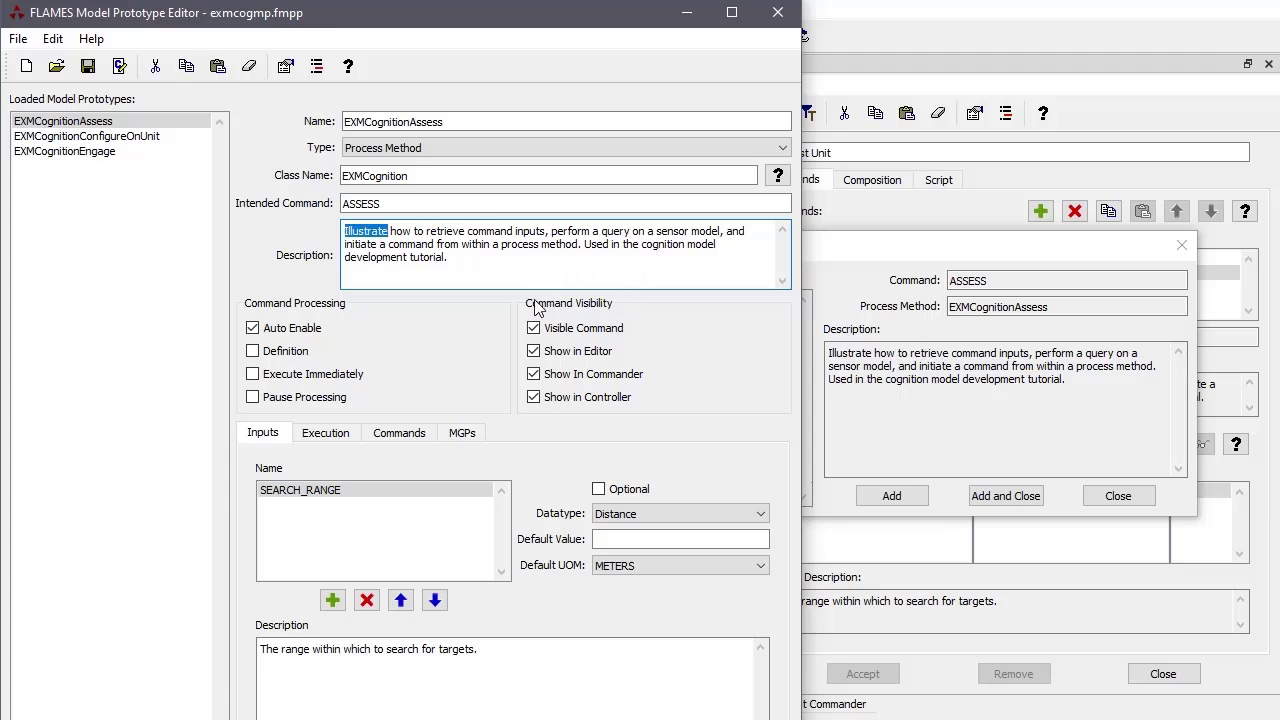
{"action": "triple_click", "coordinate": [468, 262]}
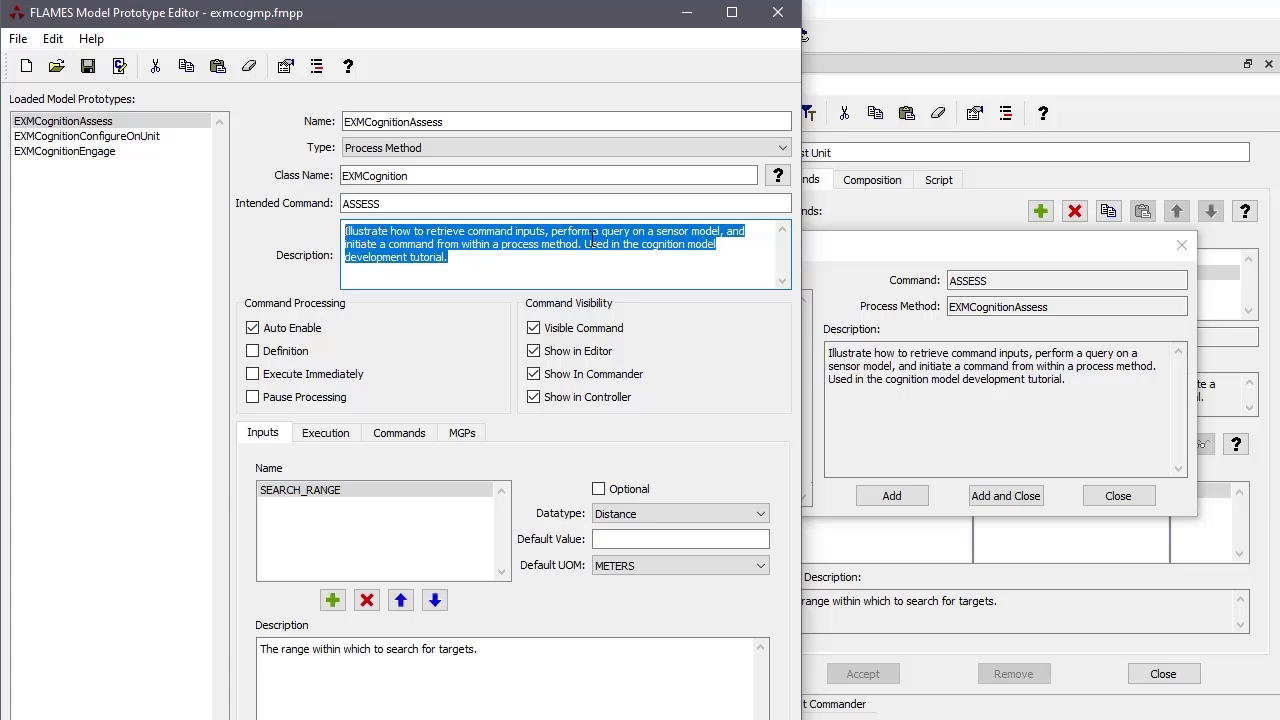
{"action": "left_click", "coordinate": [493, 261]}
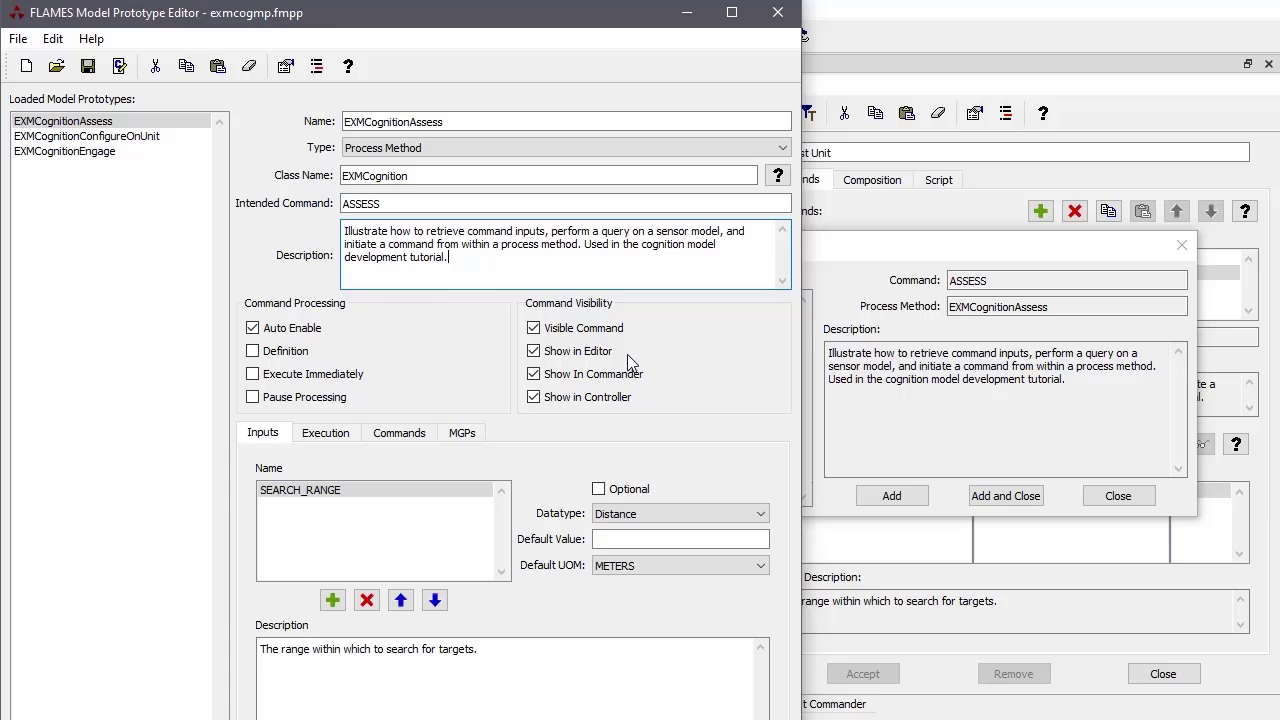
Keep SEARCH_RANGE's datatype as Distance, review its description, then close Add Command without adding
{"action": "double_click", "coordinate": [320, 497]}
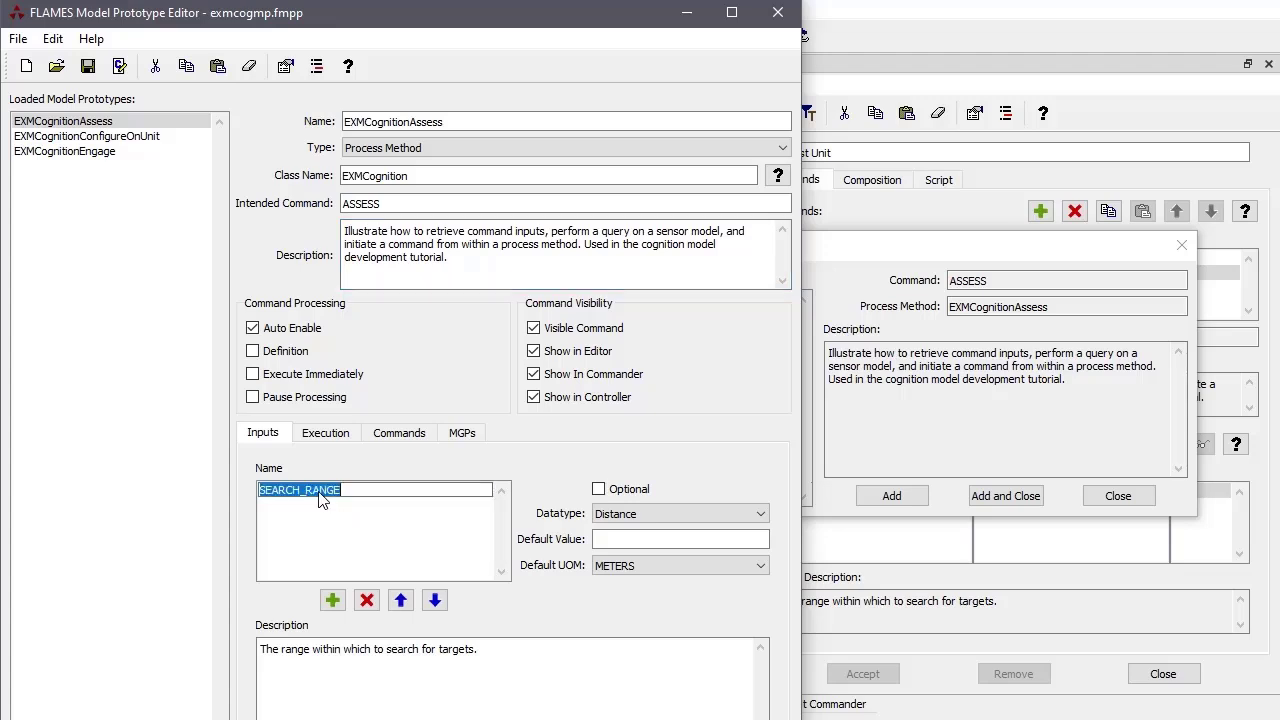
{"action": "left_click", "coordinate": [660, 518]}
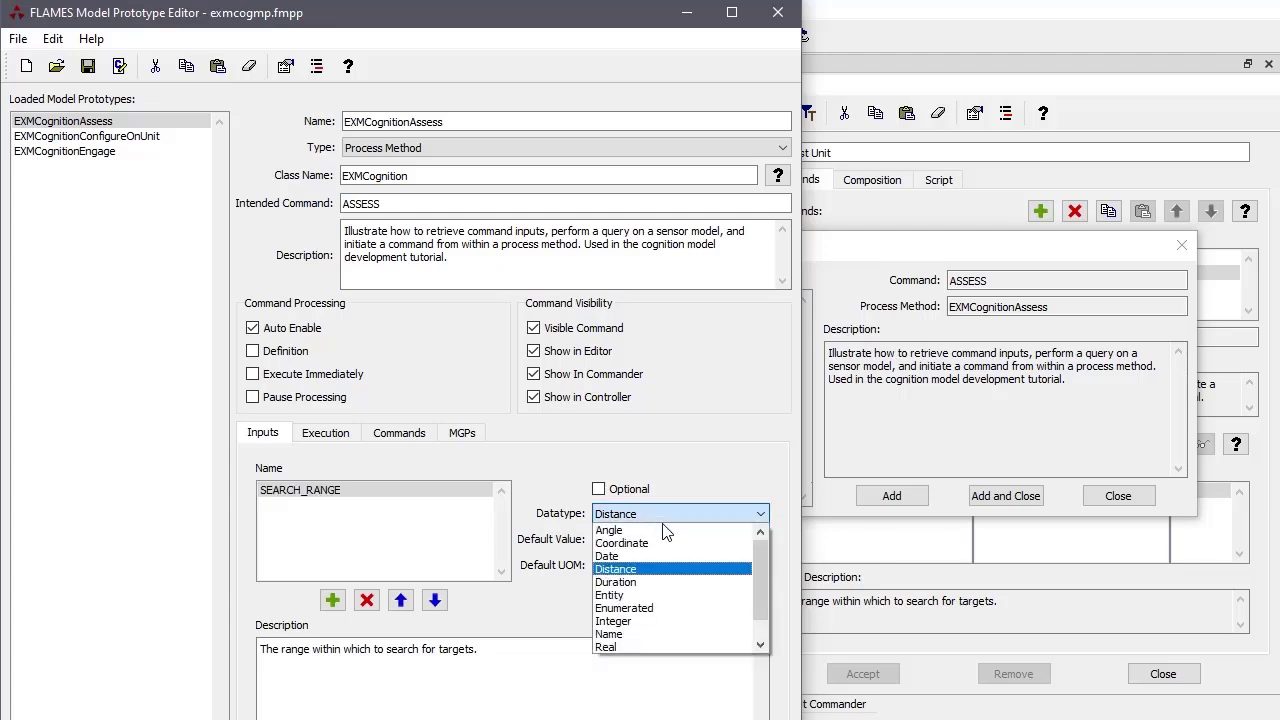
{"action": "left_click_drag", "start_coordinate": [764, 578], "coordinate": [736, 476]}
{"action": "left_click", "coordinate": [728, 456]}
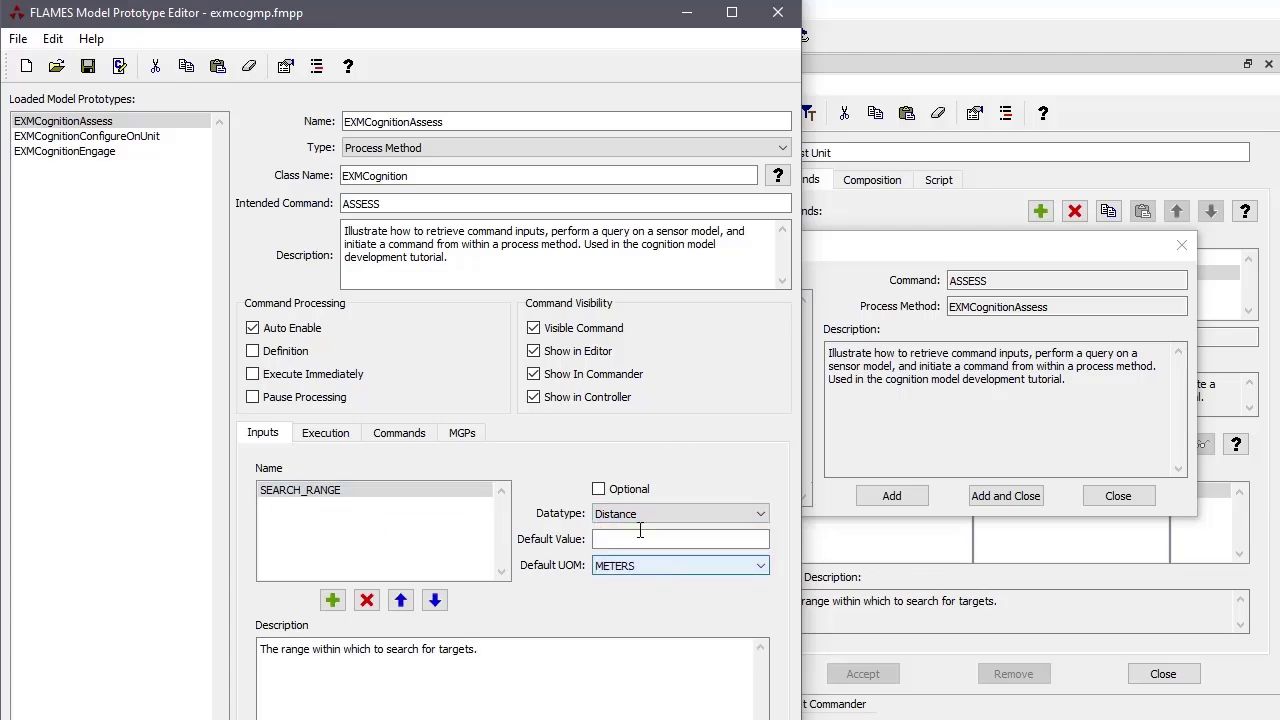
{"action": "left_click_drag", "start_coordinate": [500, 650], "coordinate": [256, 649]}
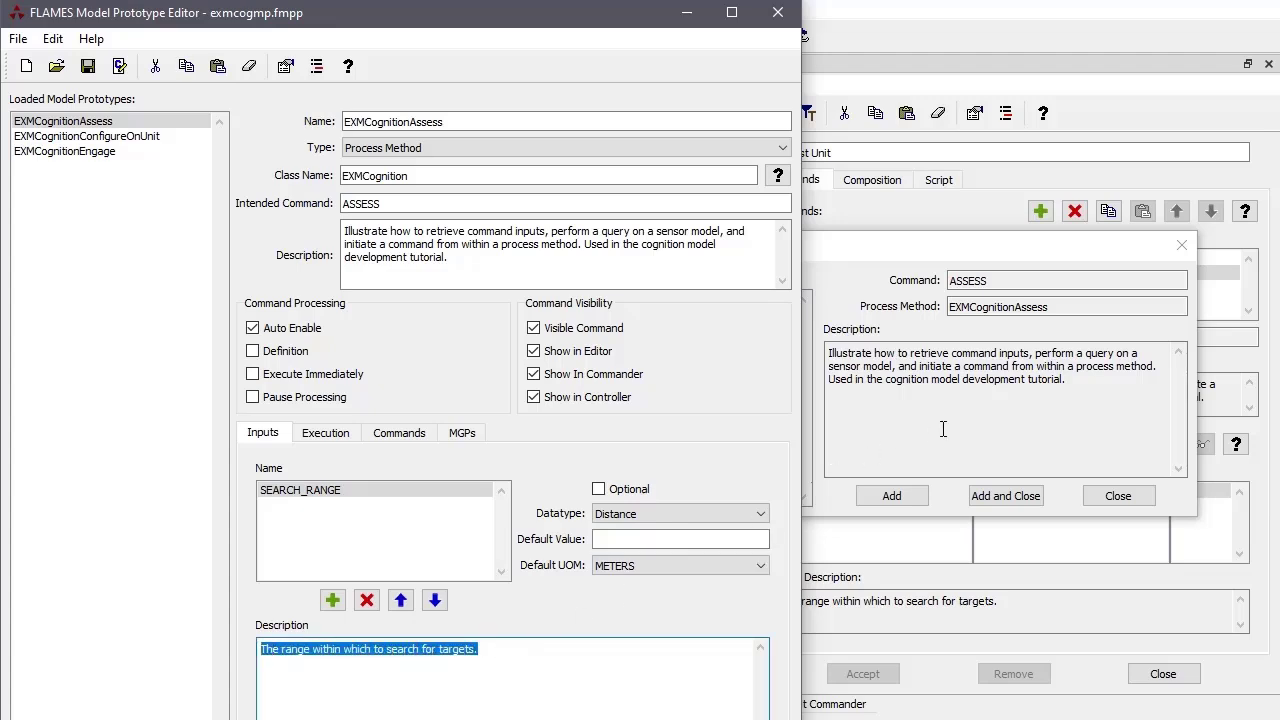
{"action": "left_click", "coordinate": [1103, 503]}
{"action": "left_click", "coordinate": [1103, 497]}
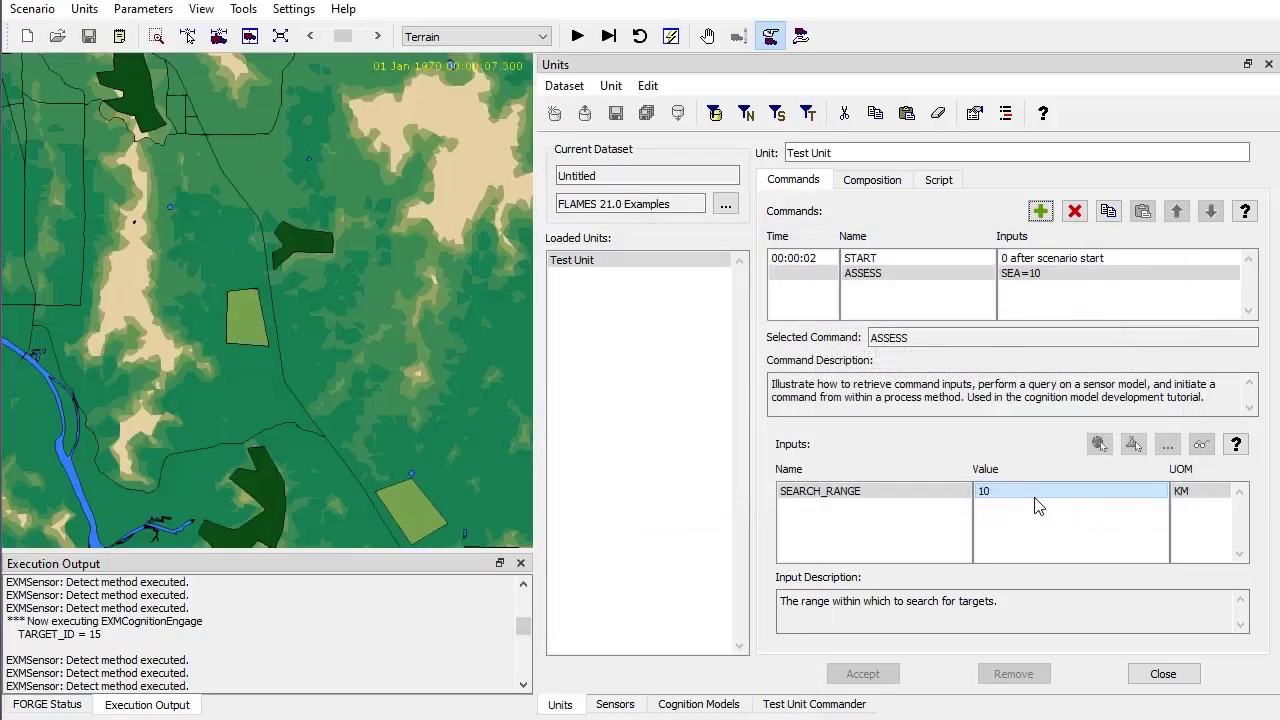
Compare the 10 KM SEARCH_RANGE input description with the EXMCognitionAssess prototype
{"action": "left_click", "coordinate": [868, 494]}
{"action": "left_click_drag", "start_coordinate": [997, 605], "coordinate": [744, 600]}
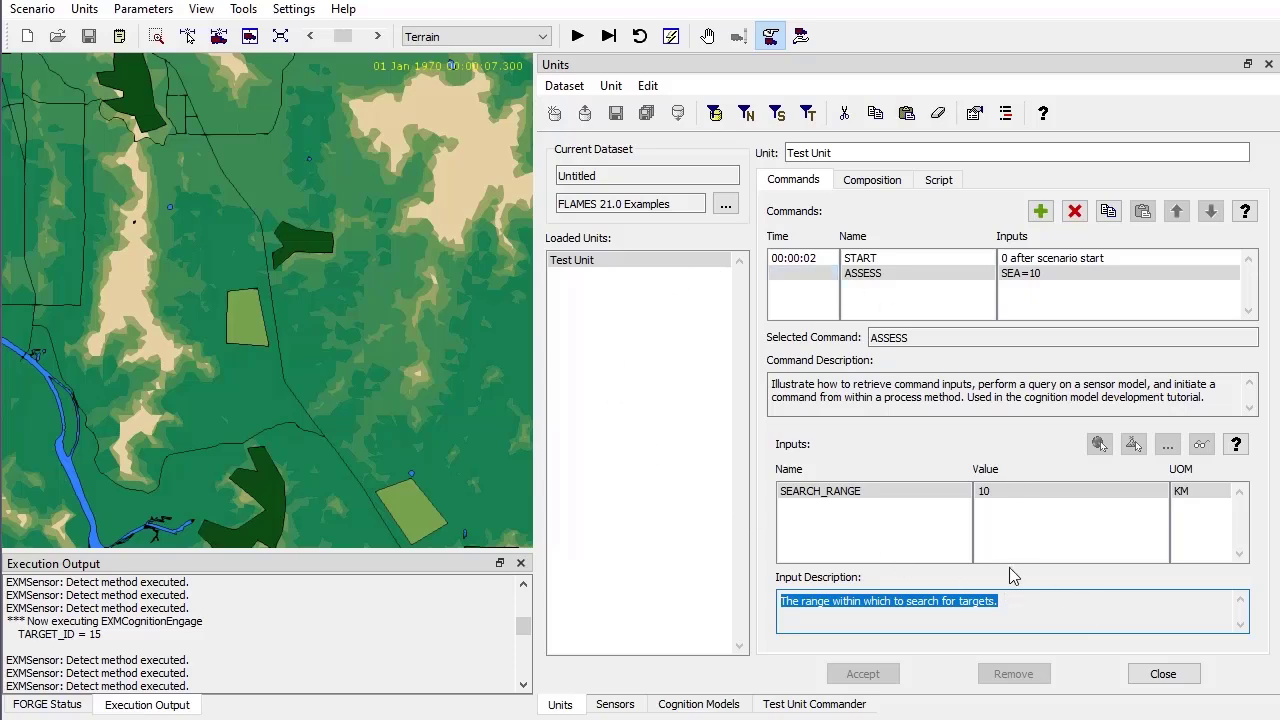
{"action": "key", "text": "alt+Tab"}
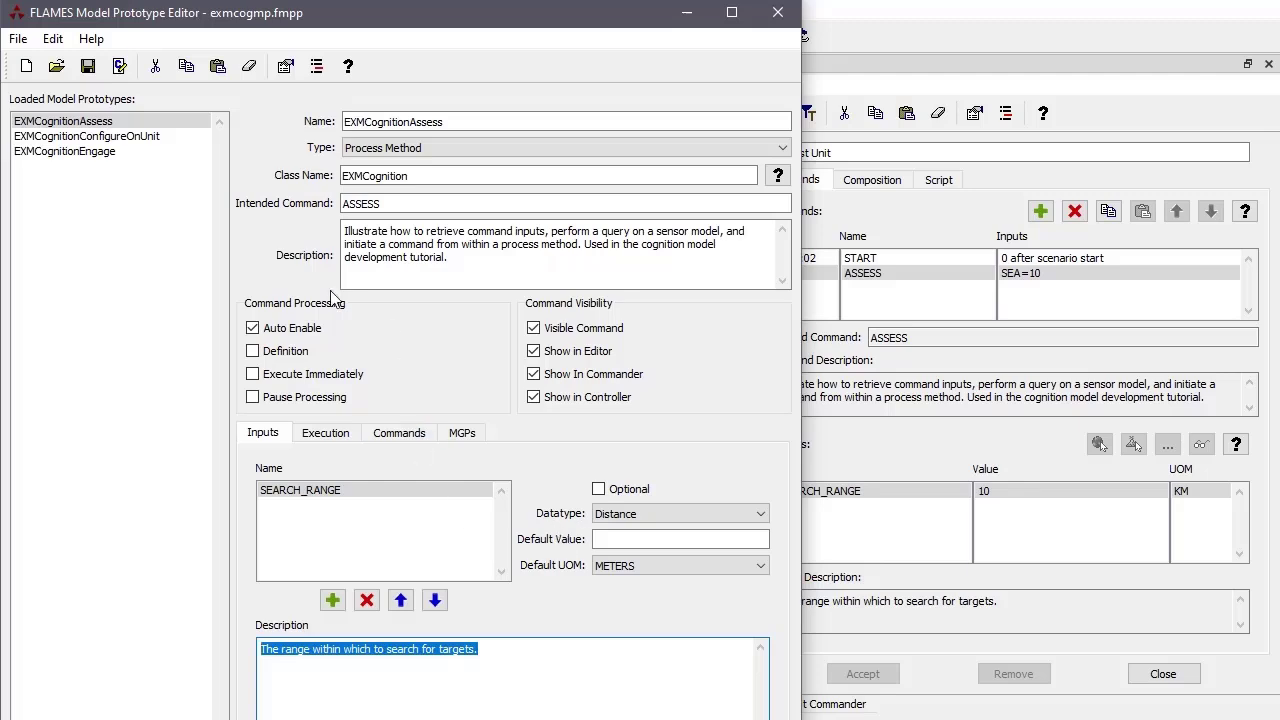
{"action": "double_click", "coordinate": [362, 205]}
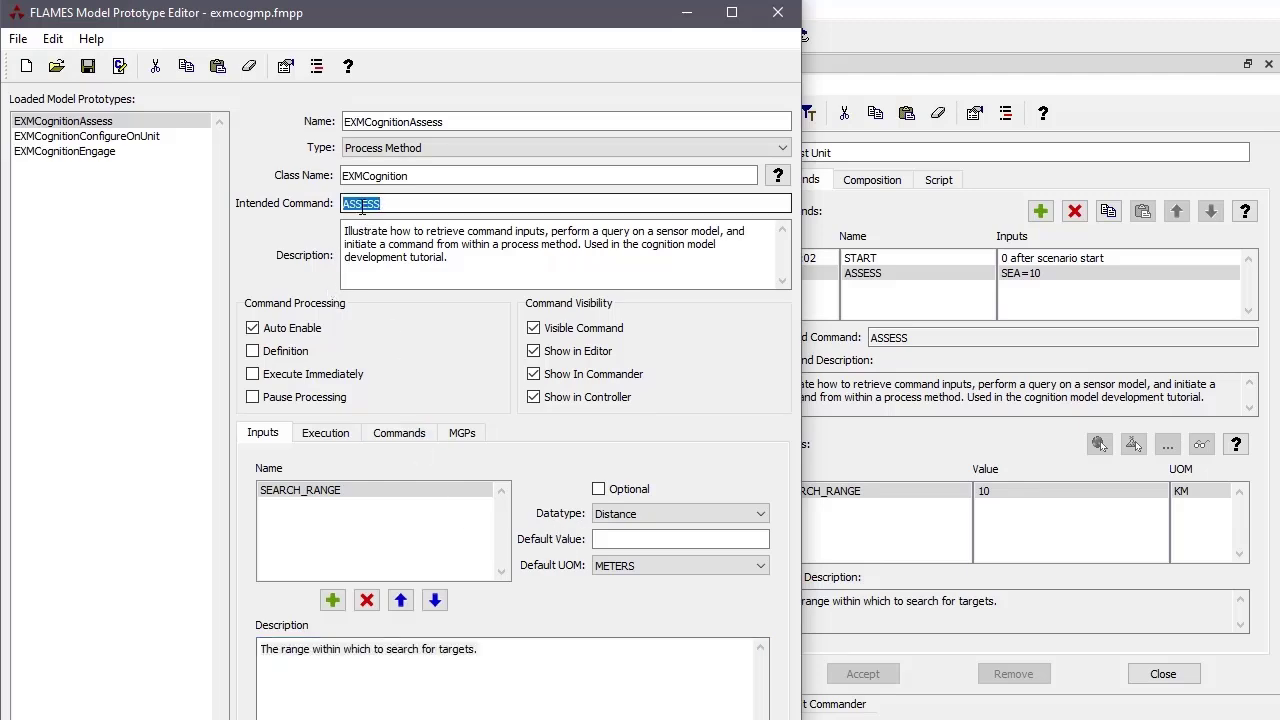
{"action": "double_click", "coordinate": [412, 121]}
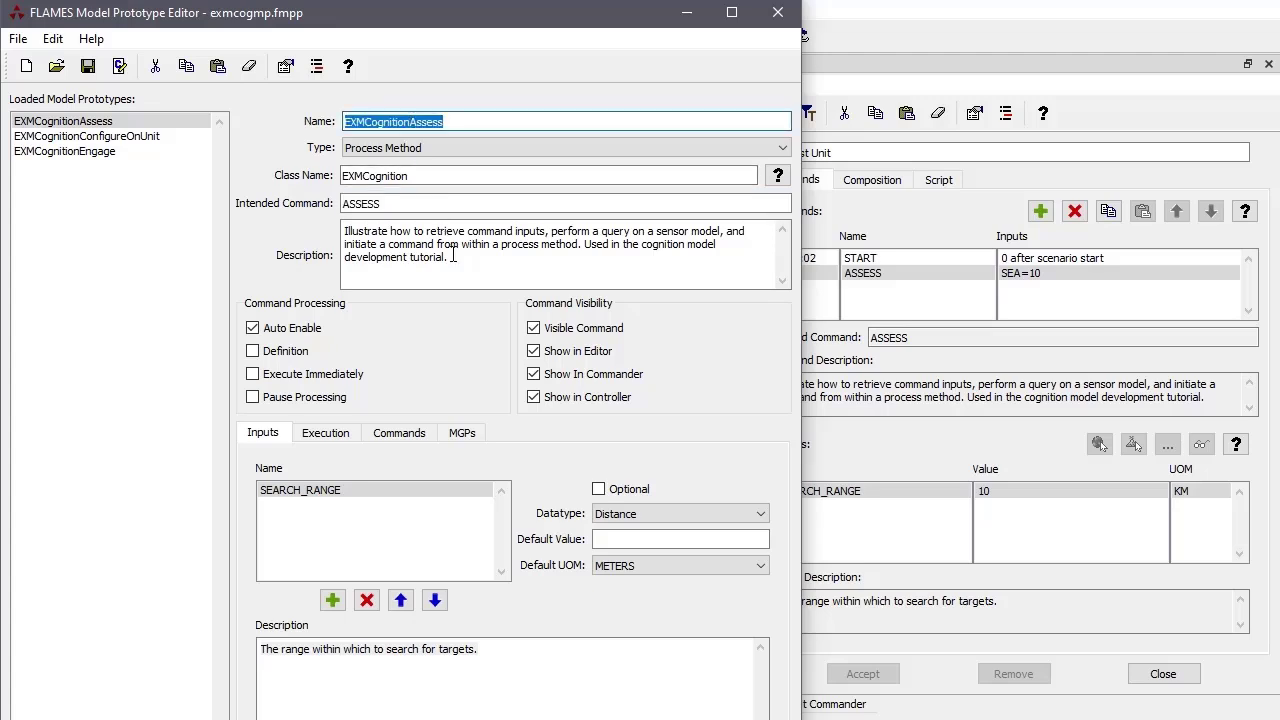
{"action": "left_click_drag", "start_coordinate": [453, 256], "coordinate": [336, 232]}
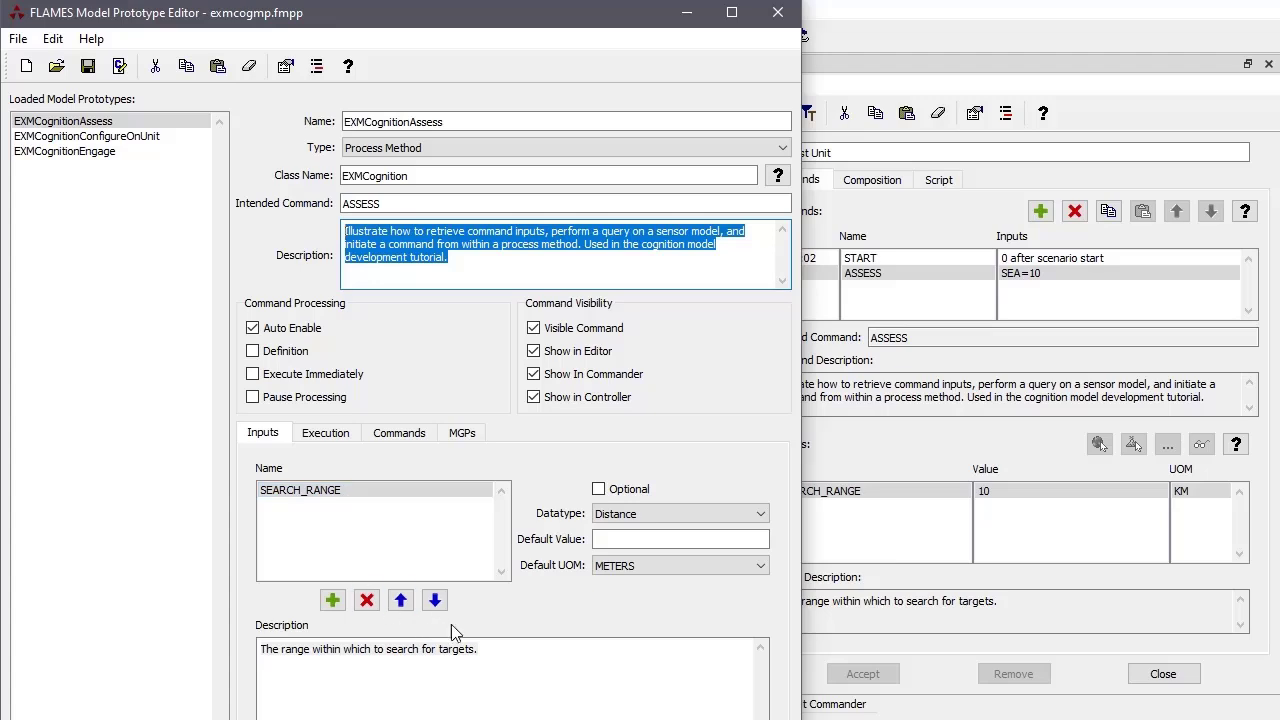
{"action": "left_click_drag", "start_coordinate": [480, 653], "coordinate": [353, 648]}
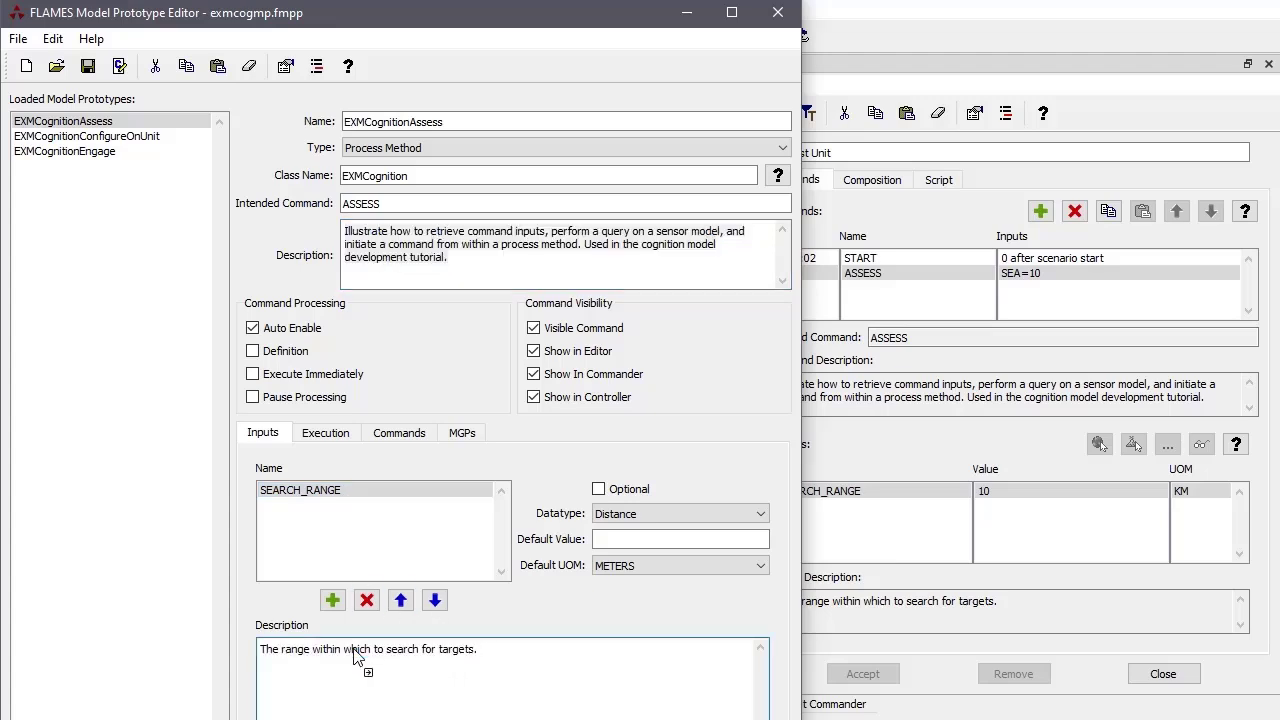